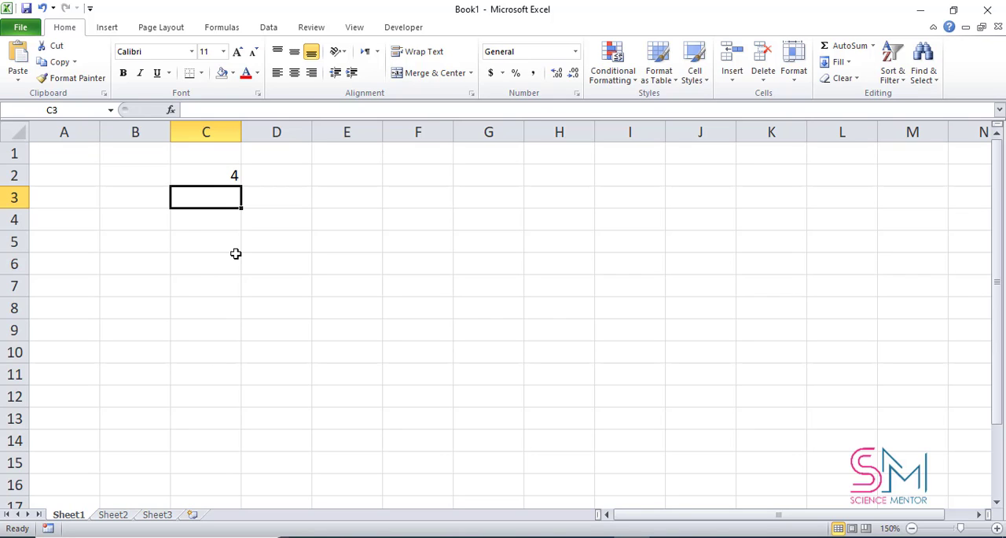
Step: Enter a COLUMN formula in C3 that returns the column number of cell C2
type("=co")
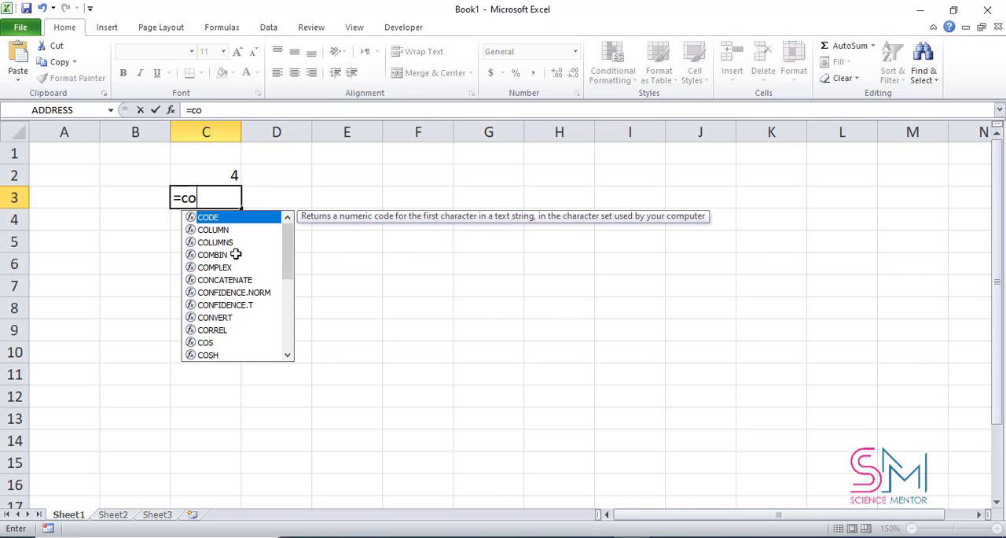
type("lumn")
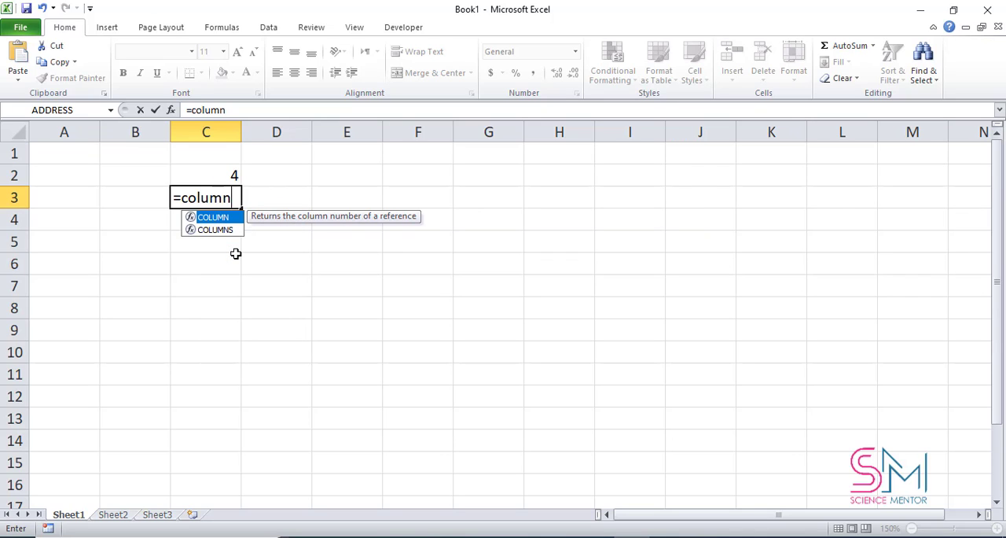
type("(")
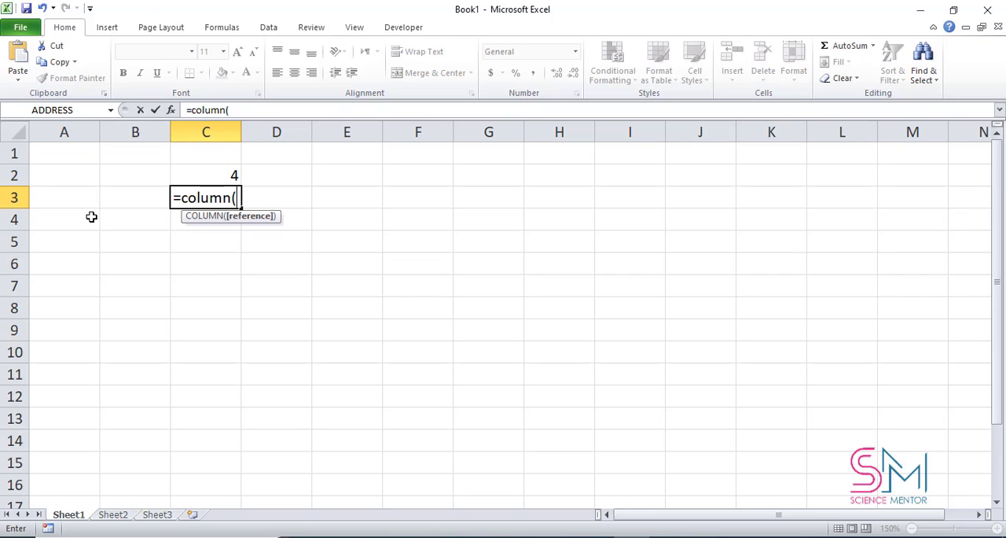
left_click(212, 170)
type(")")
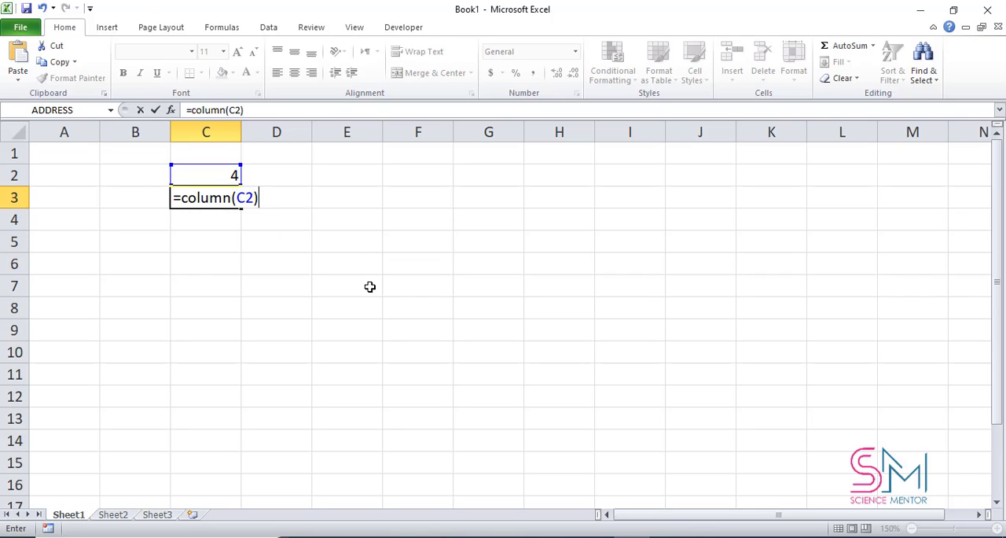
key("Return")
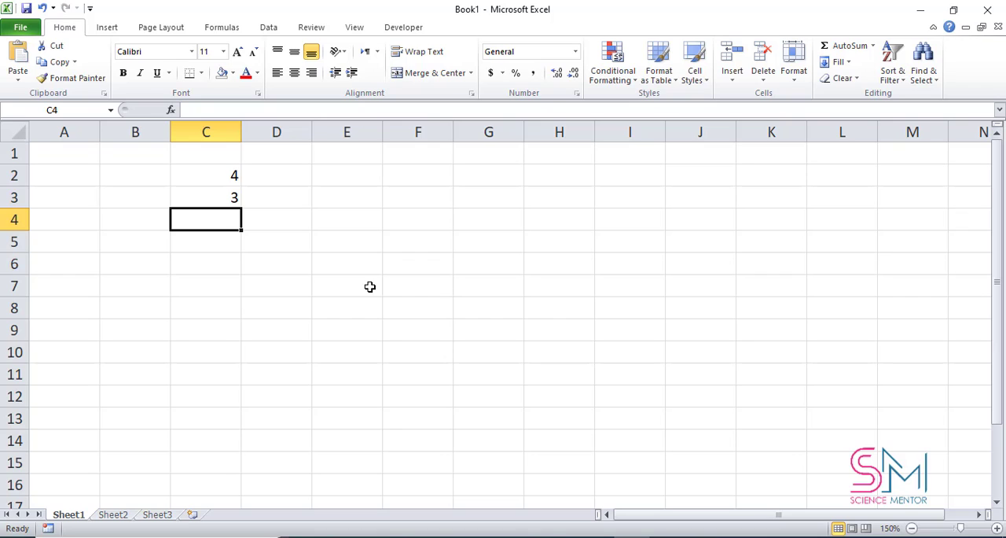
Step: Enter a ROWS formula in C4 that counts the rows in the range B8:E10
type("=")
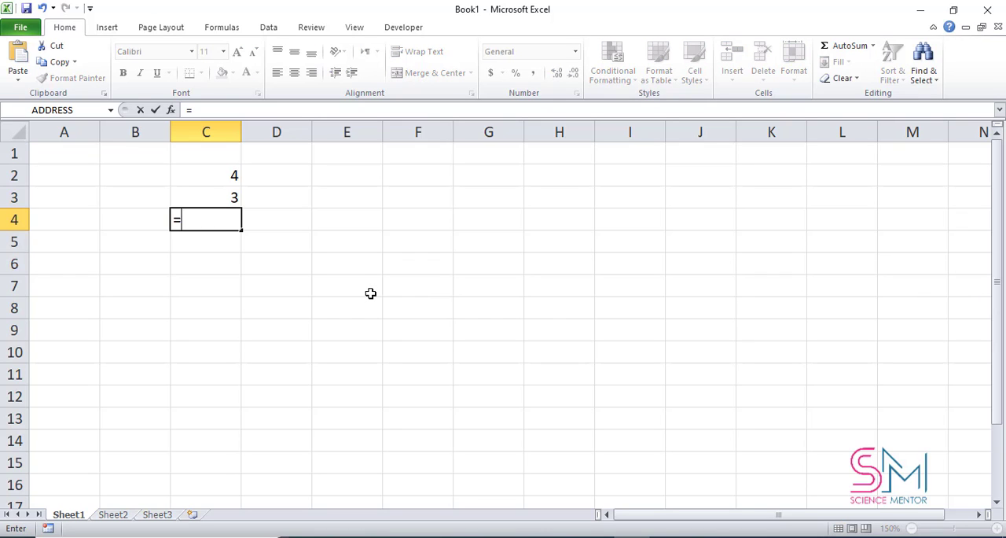
type("row")
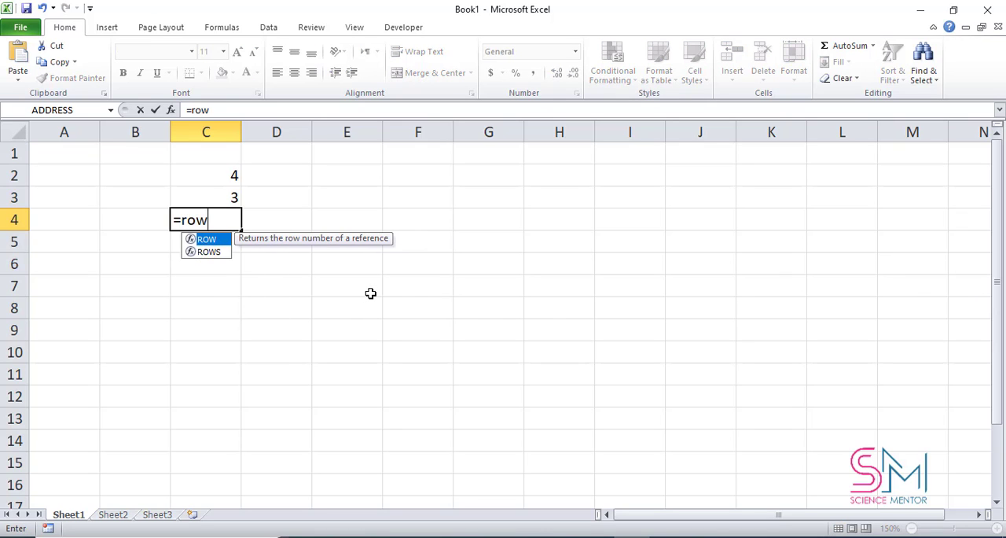
type("s(")
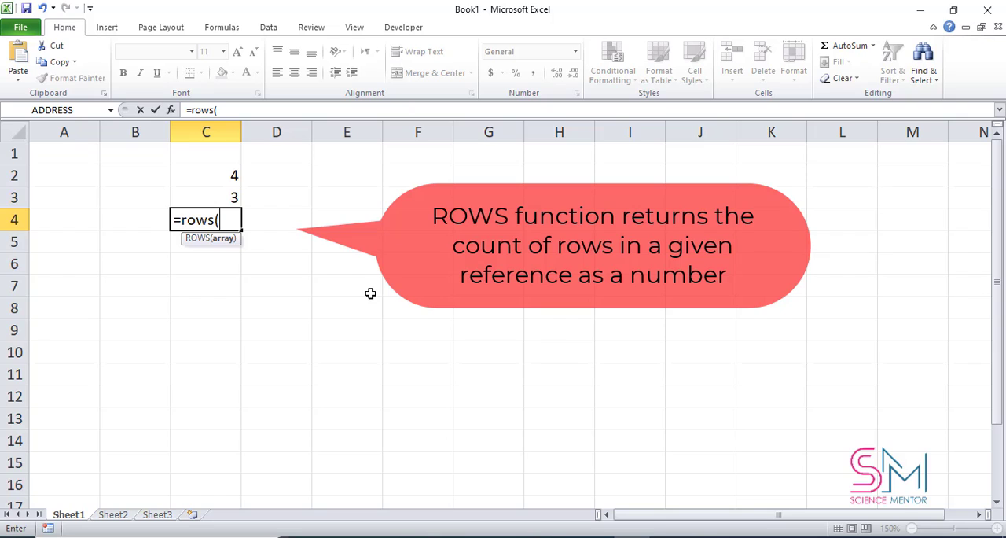
left_click_drag(102, 315, 342, 349)
type(")")
key("Return")
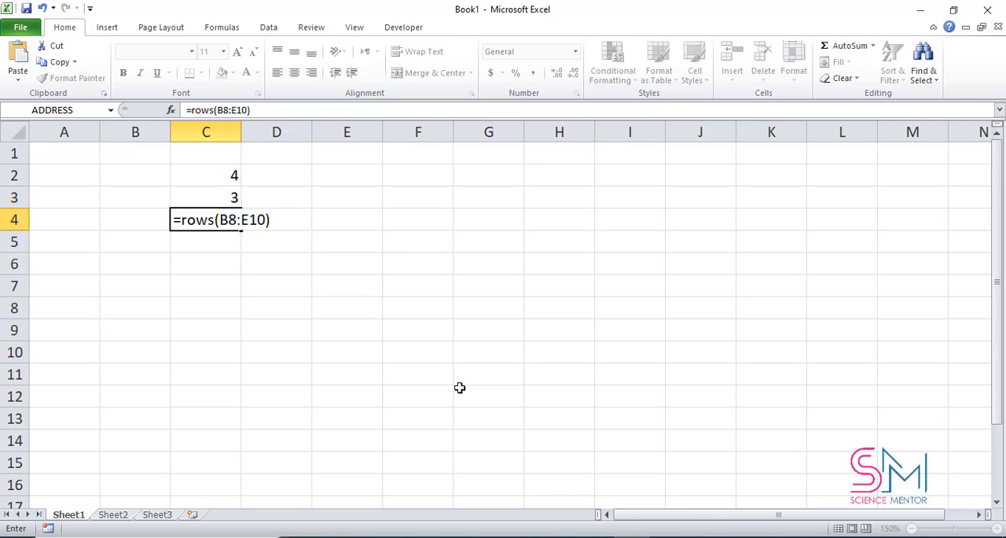
Step: Enter a COLUMNS formula in C5 that counts the columns in the range A9:E11
type("=")
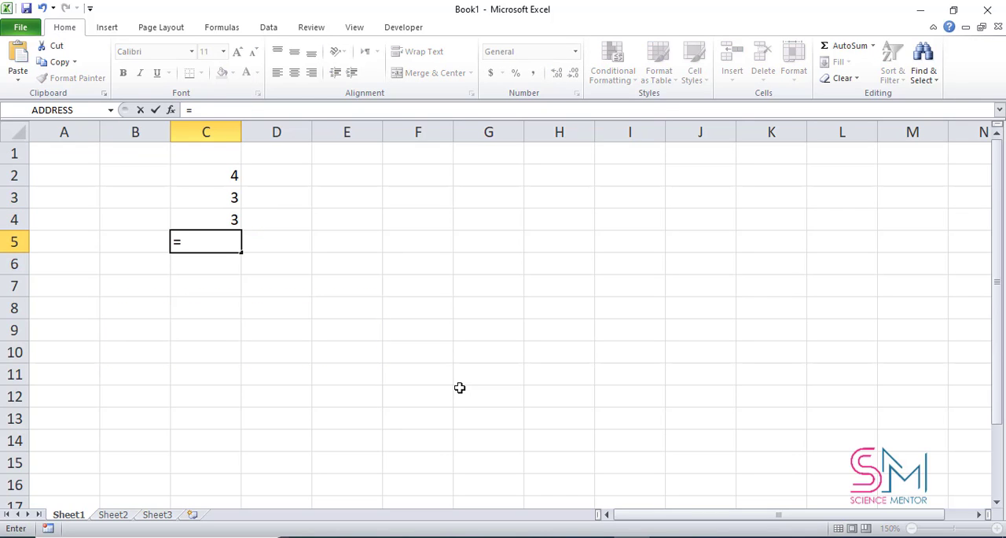
type("colum")
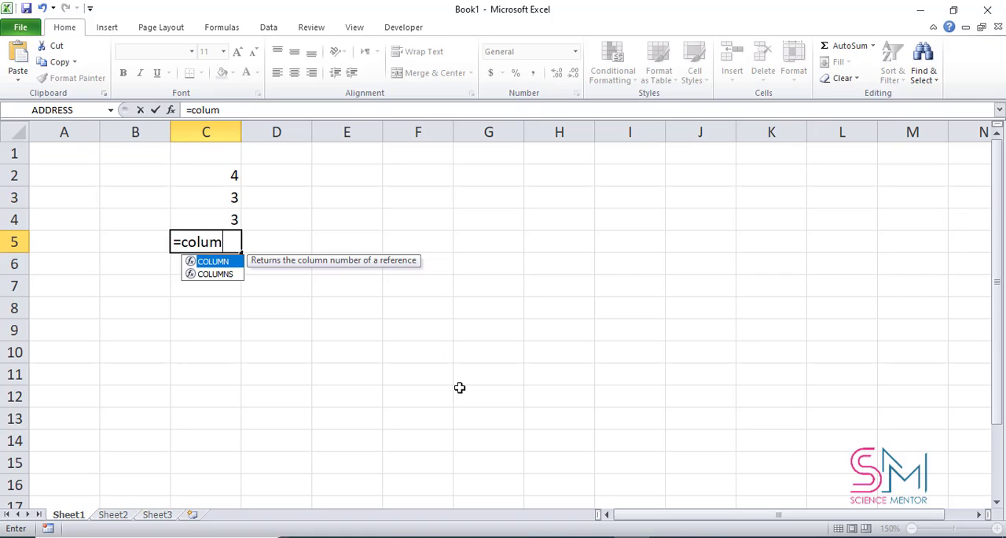
type("ns(")
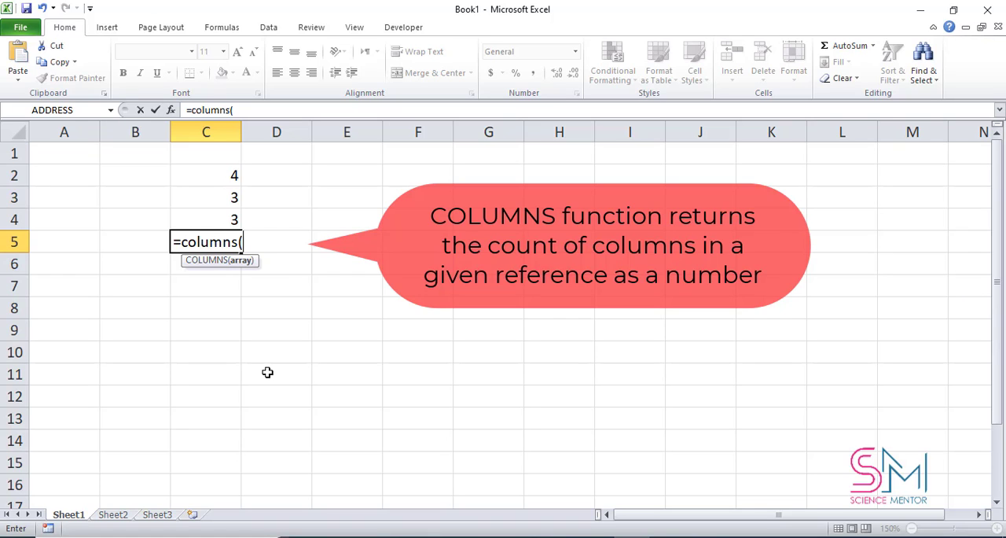
left_click_drag(362, 330, 82, 379)
type(")")
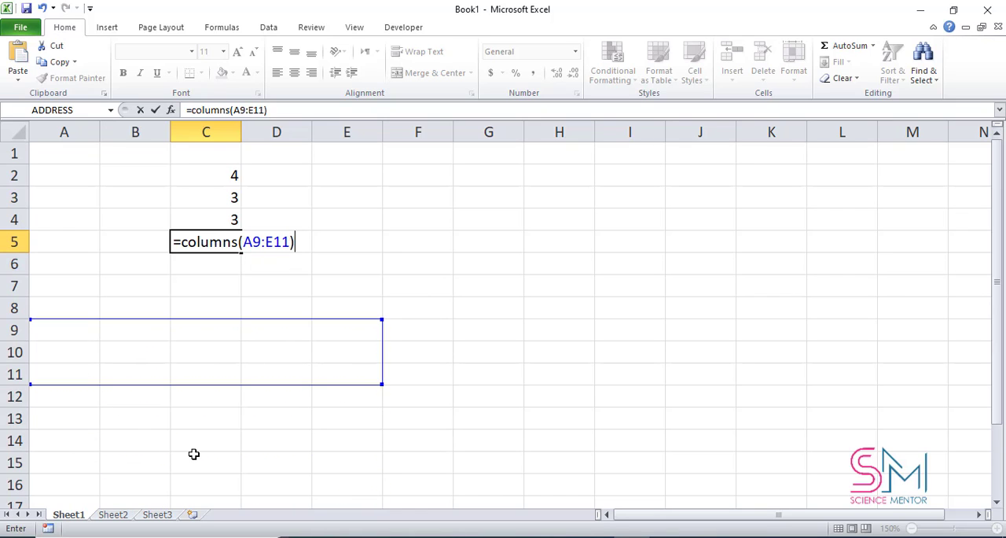
key("Return")
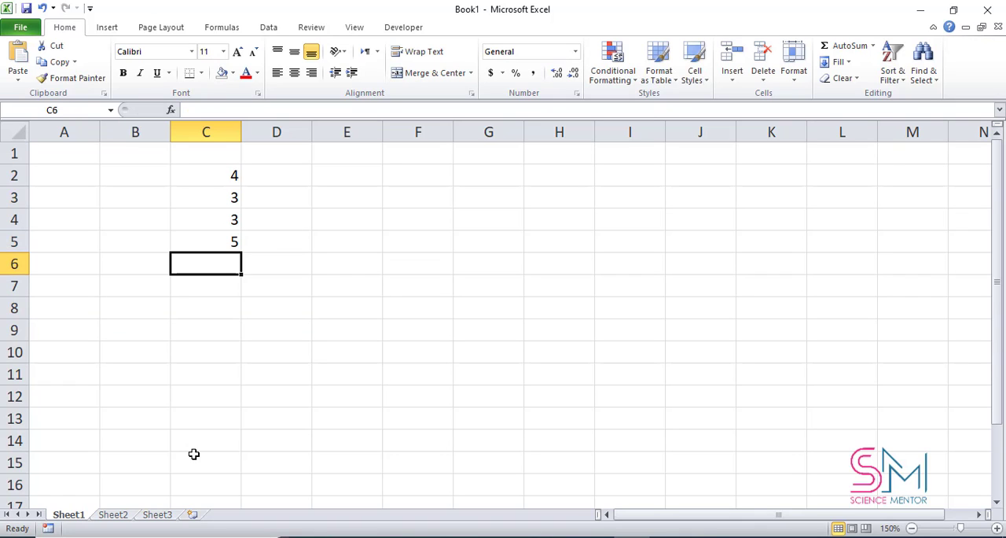
Step: Enter an ADDRESS formula in C6 for row 7, column 13, using the relative reference type (4)
type("=a")
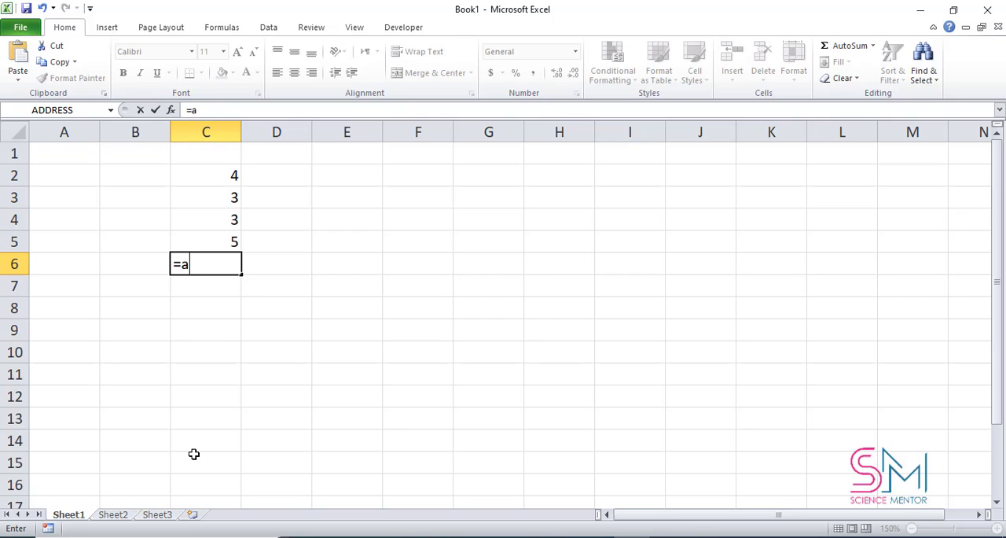
type("ddress")
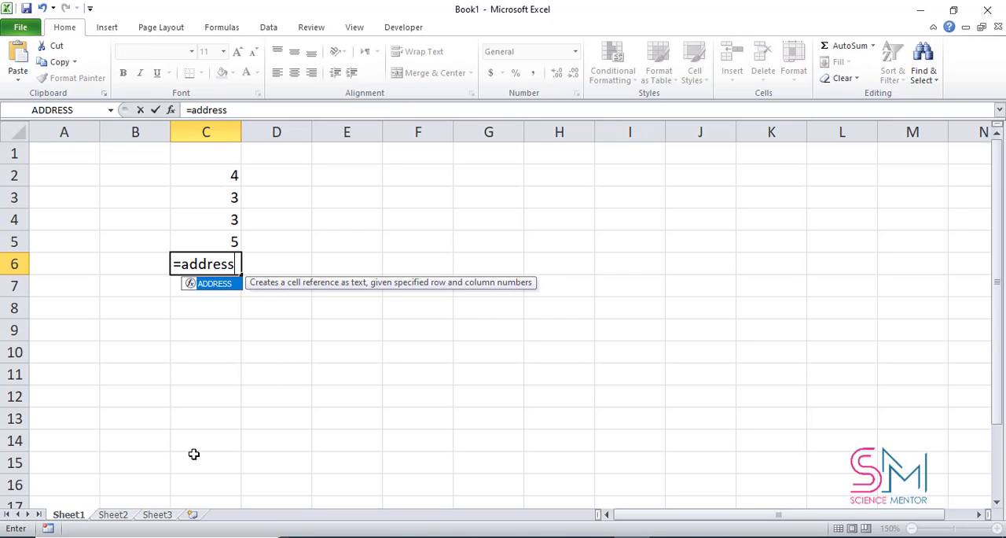
type("(")
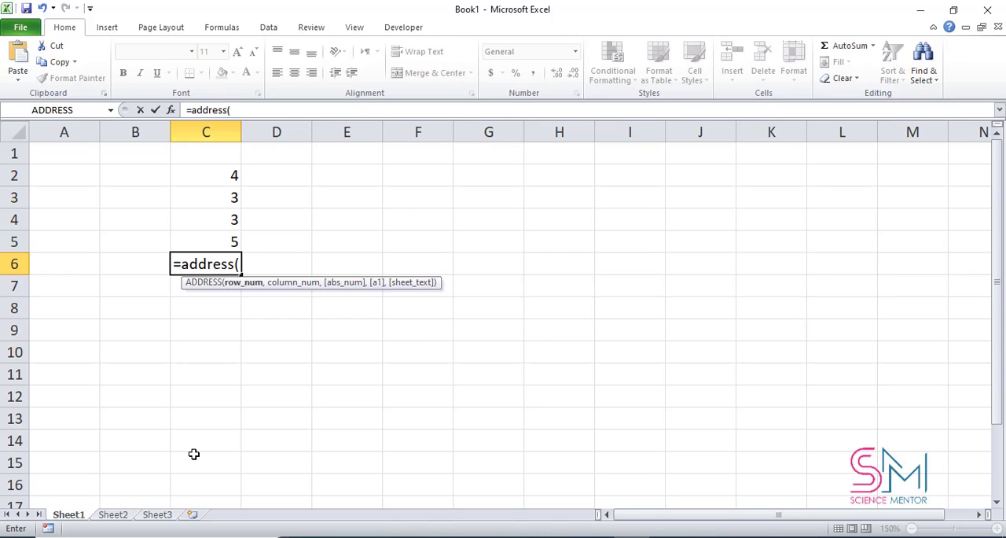
type("7,")
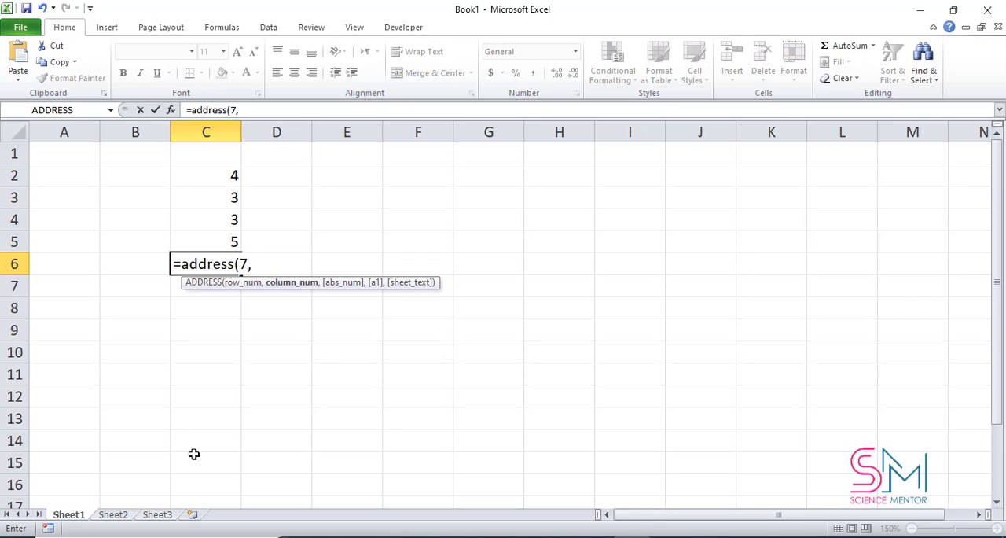
type("13,")
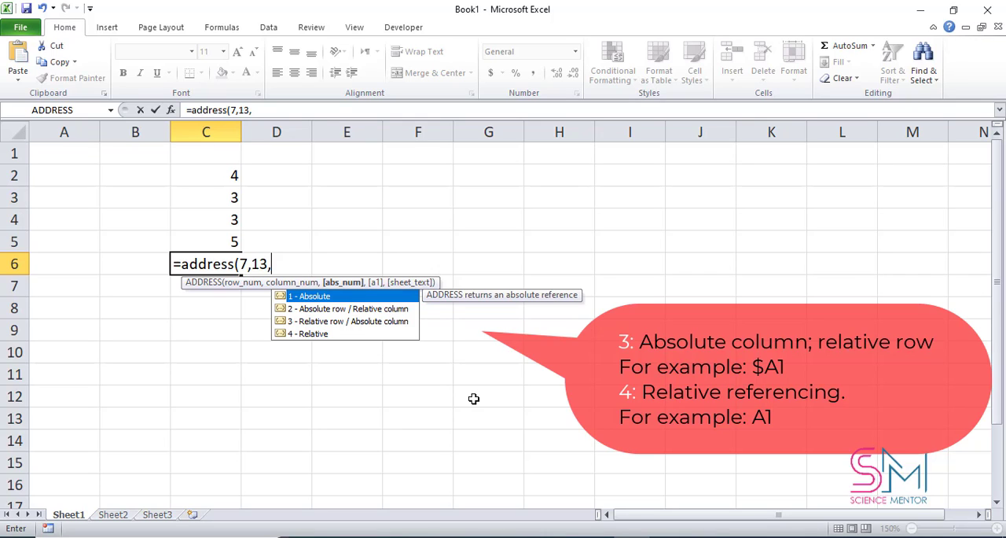
left_click(308, 335)
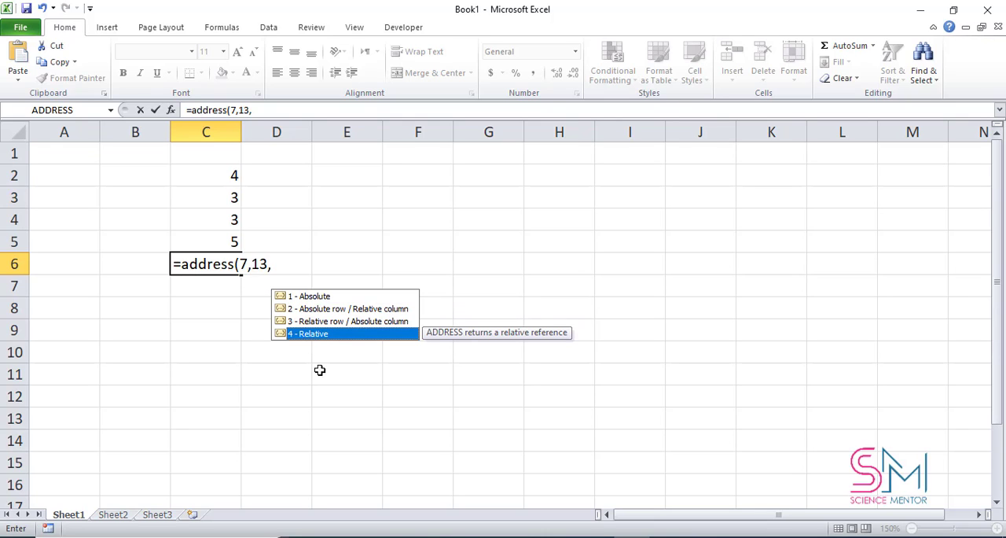
double_click(324, 335)
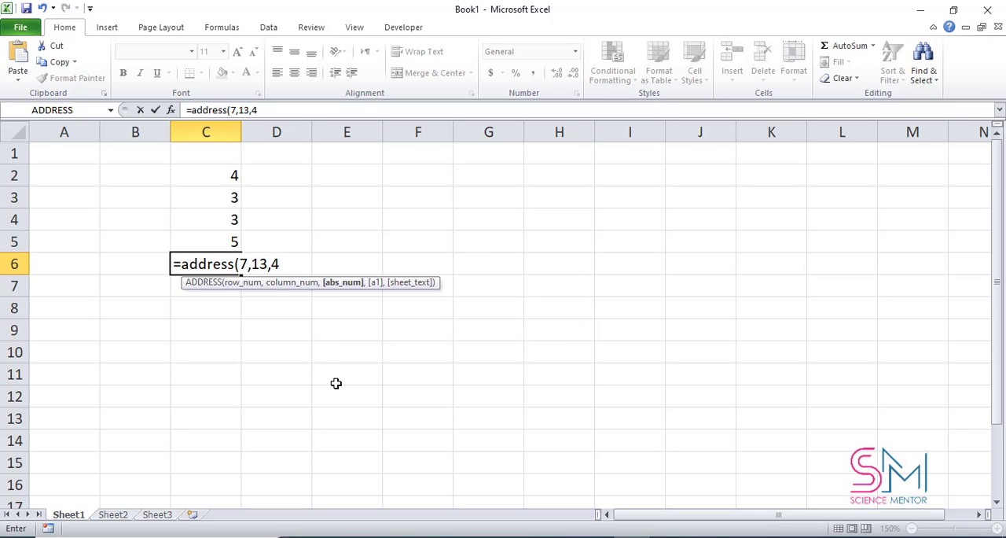
type(")")
key("Return")
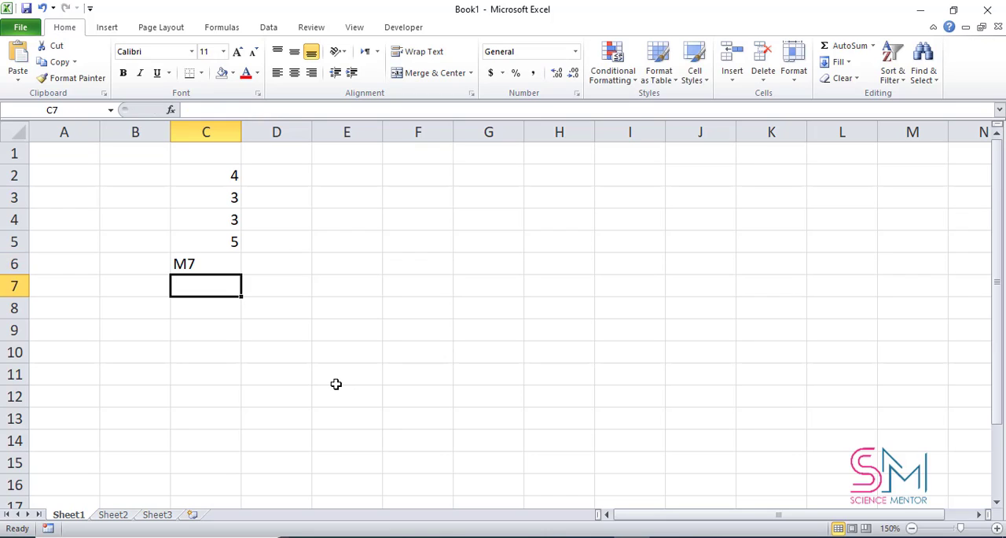
Step: Enter an ADDRESS formula in C7 for row 7, column 13, with absolute reference type 1
type("=")
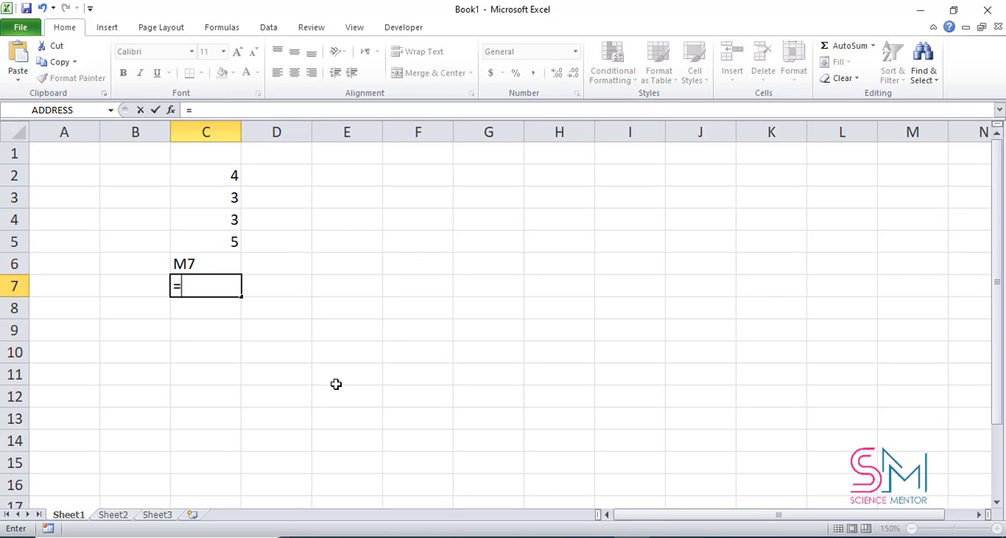
type("ad")
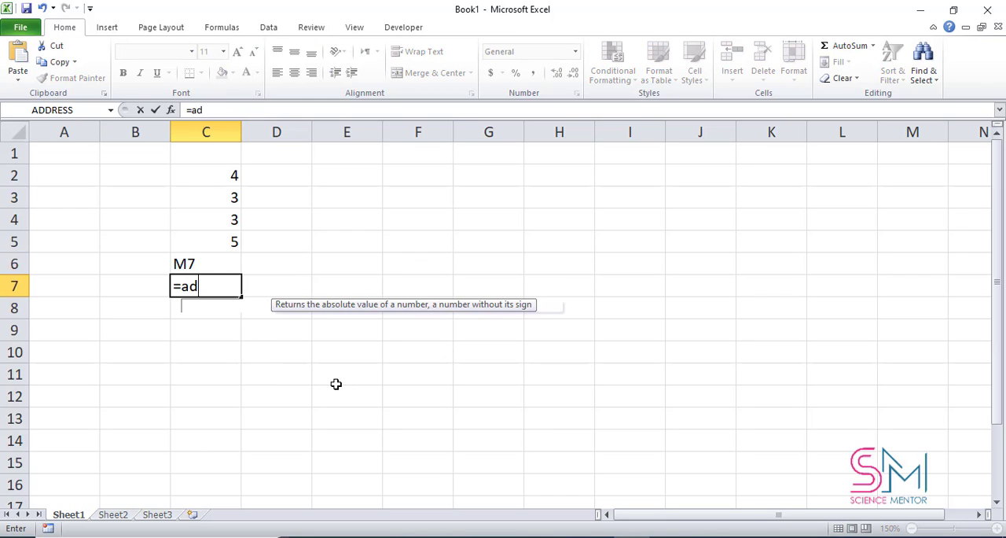
type("dress(7")
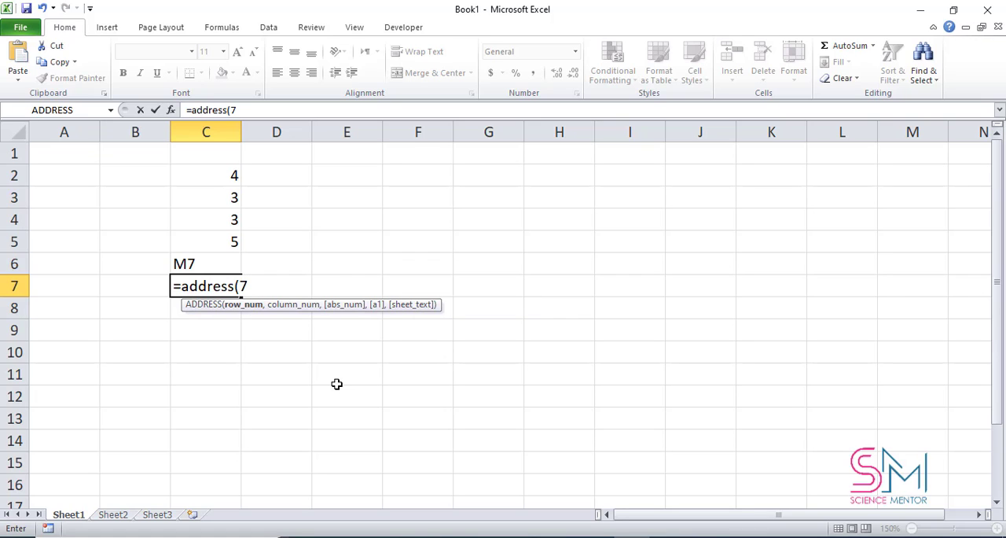
type(",13")
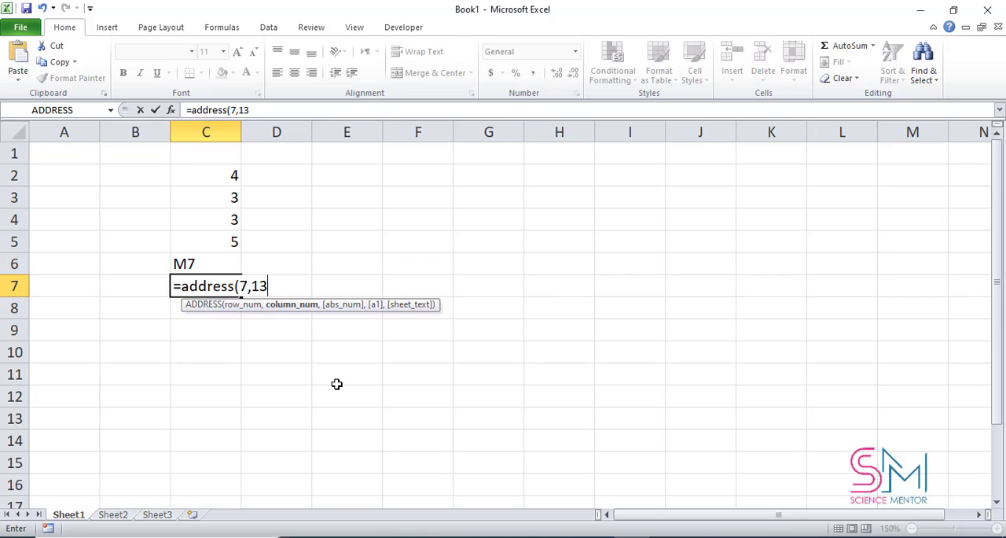
type(",1)")
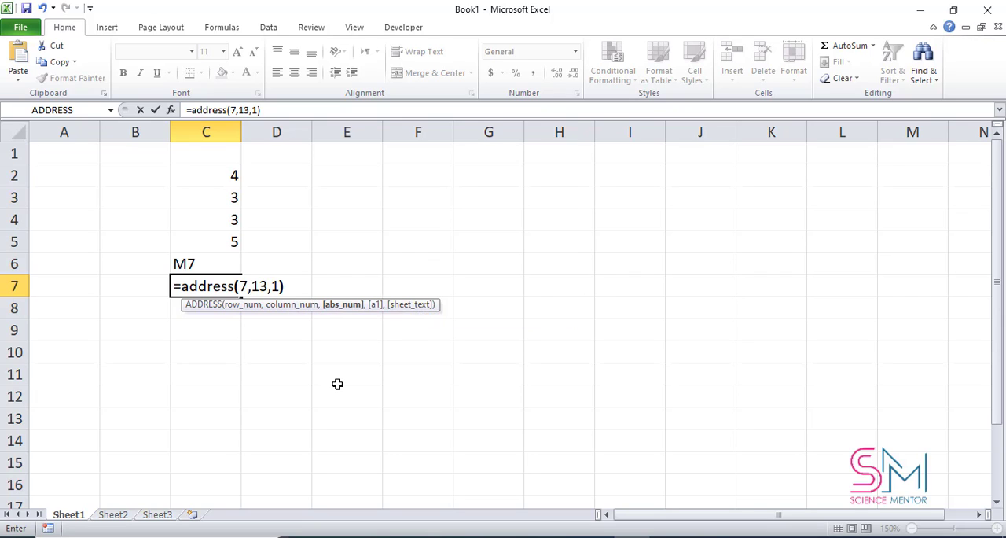
key("Return")
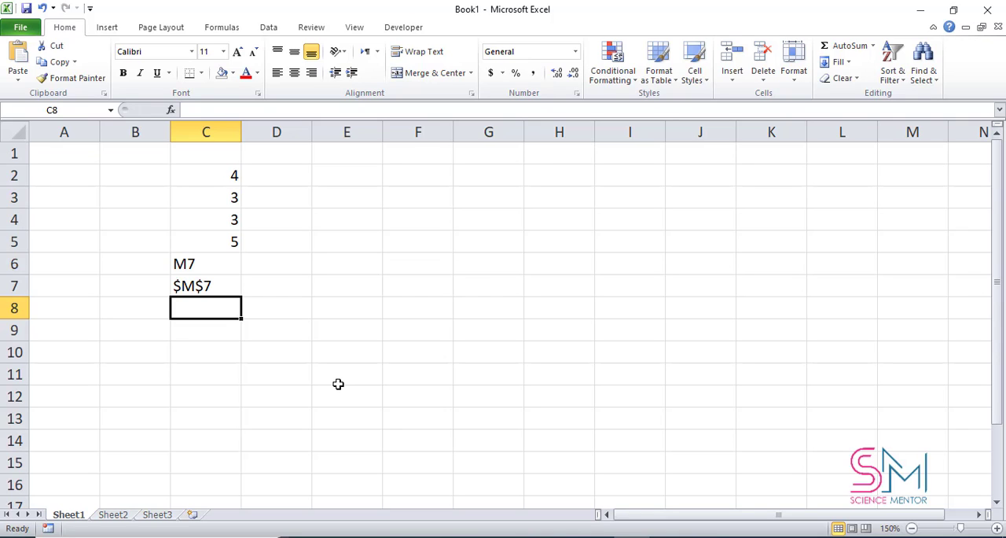
Step: On Sheet2, enter a ROWS formula in F1 that counts the rows of the yellow range B4:D6
left_click(115, 513)
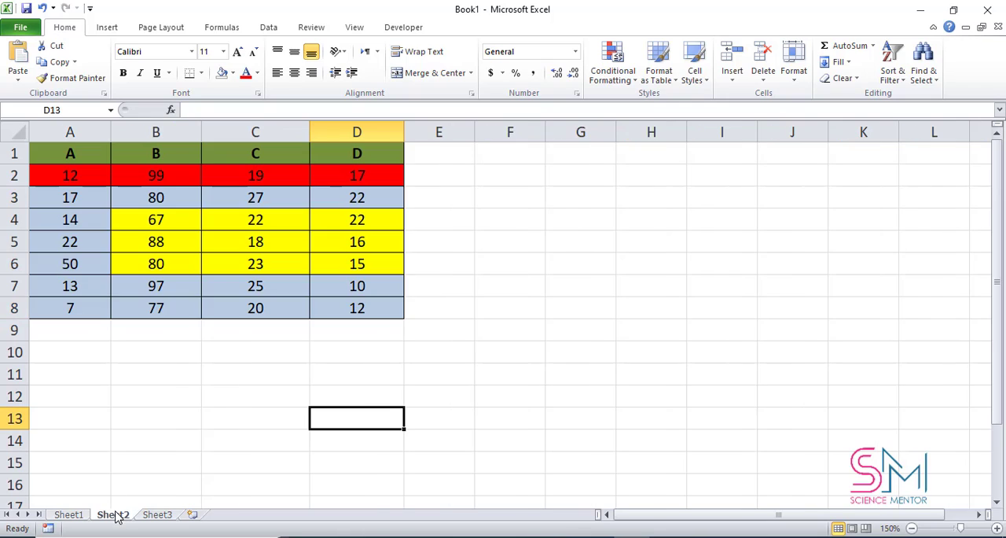
left_click(438, 194)
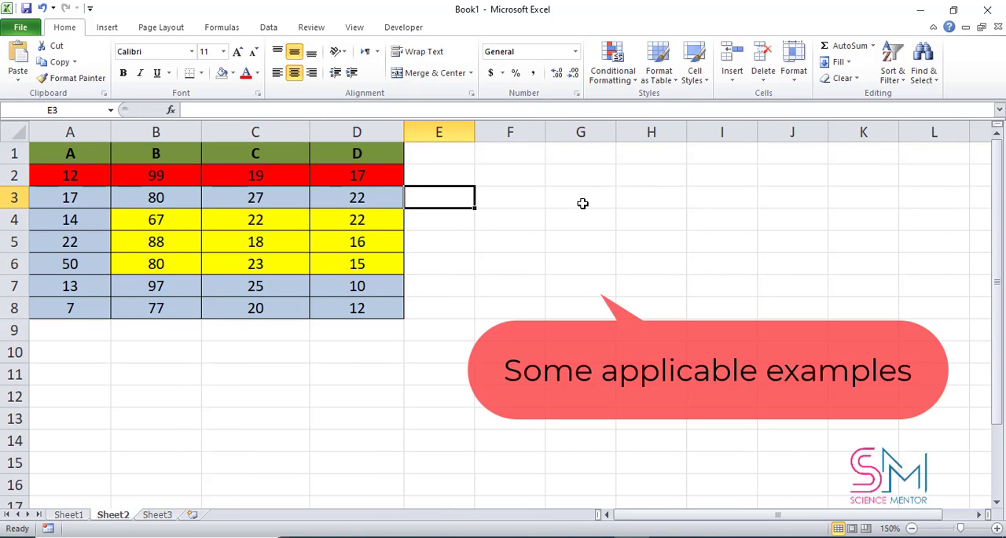
left_click(524, 156)
type("=")
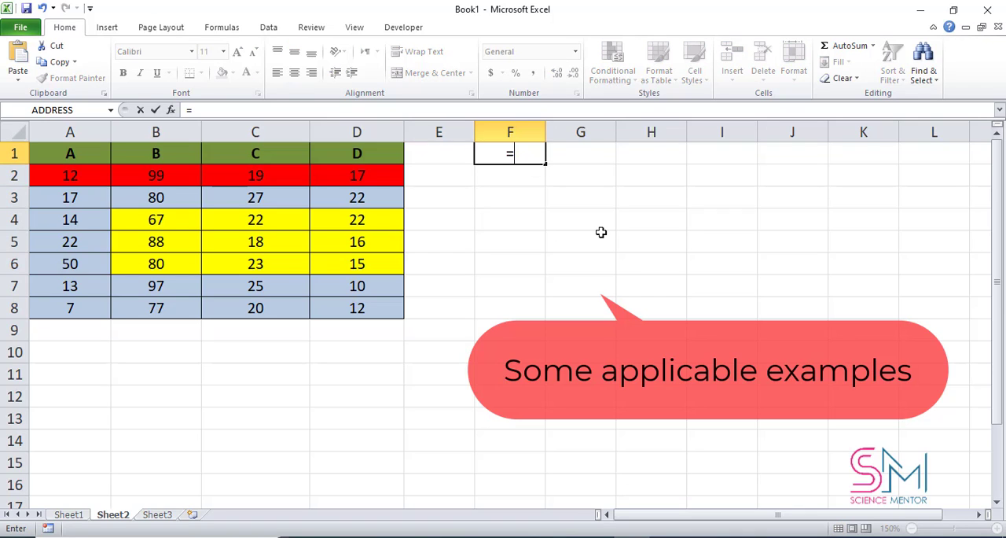
type("row")
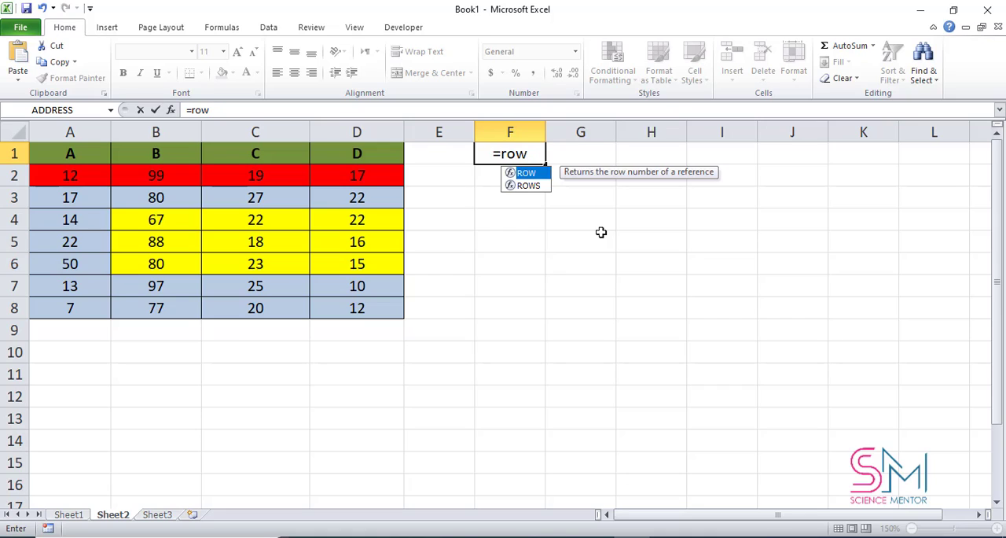
type("s")
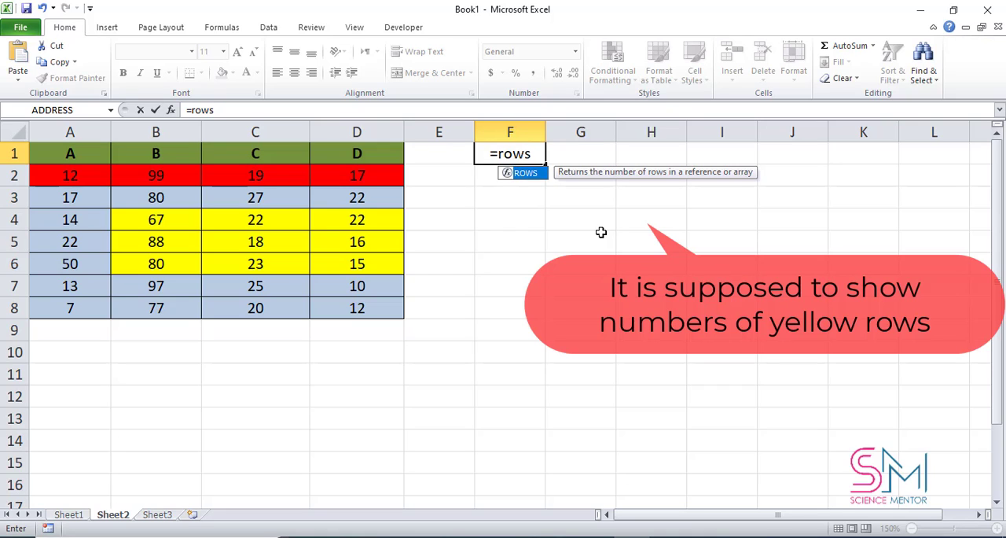
type("(")
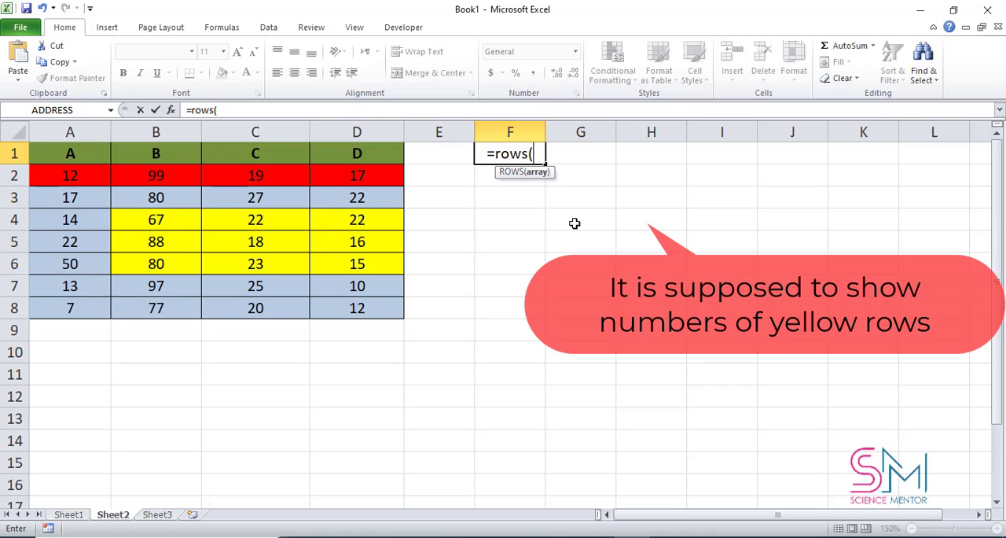
left_click_drag(191, 222, 353, 258)
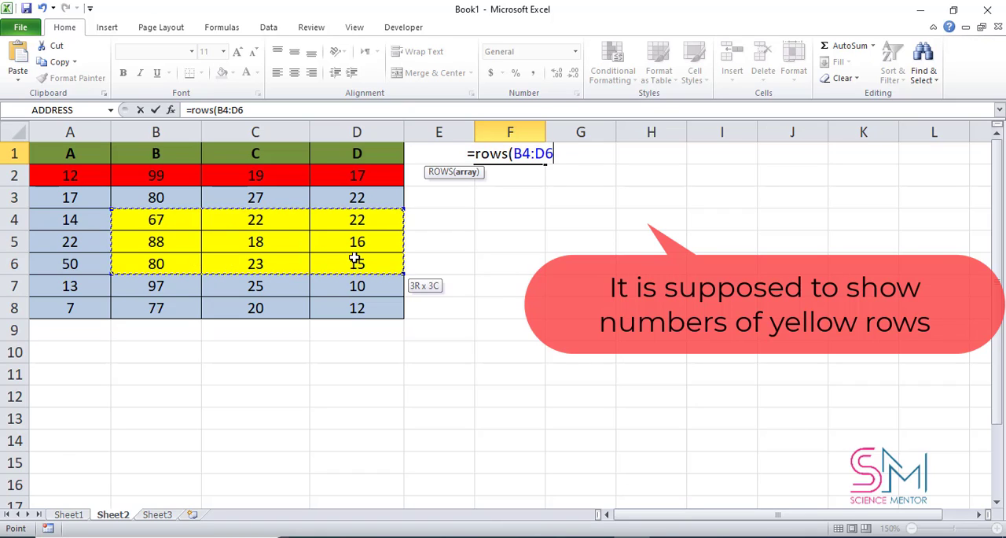
type(")")
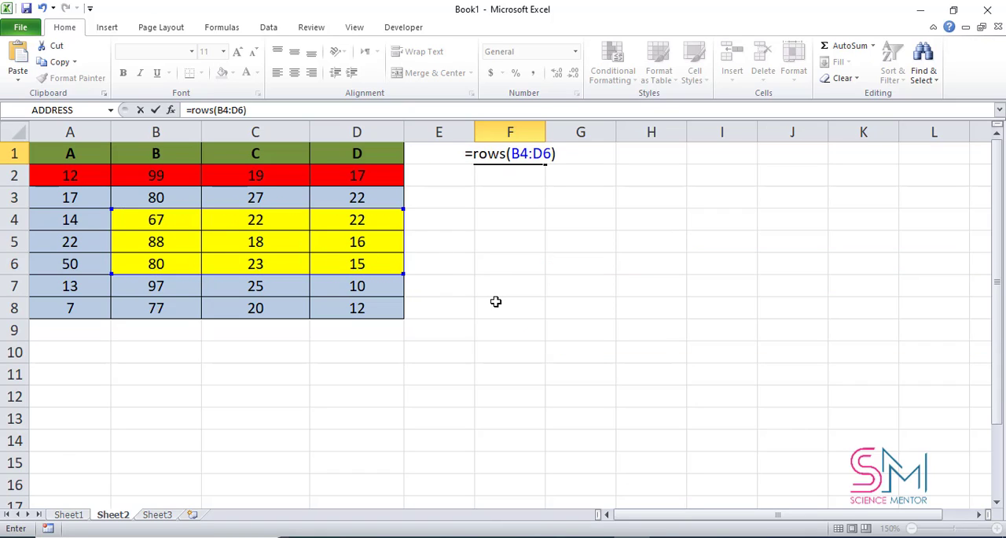
key("Return")
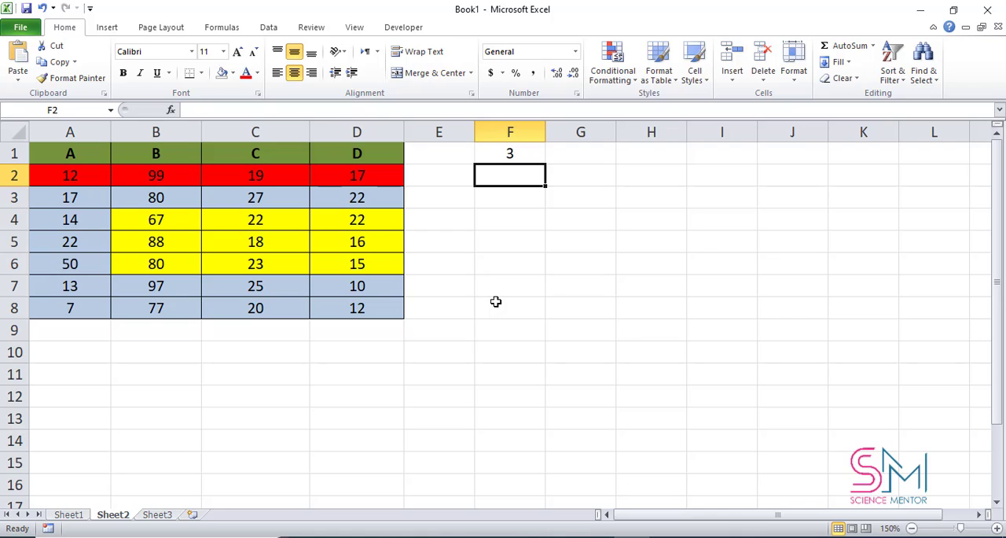
Step: Enter a COLUMNS formula in F2 that counts the columns of the red range A2:D2
type("=co")
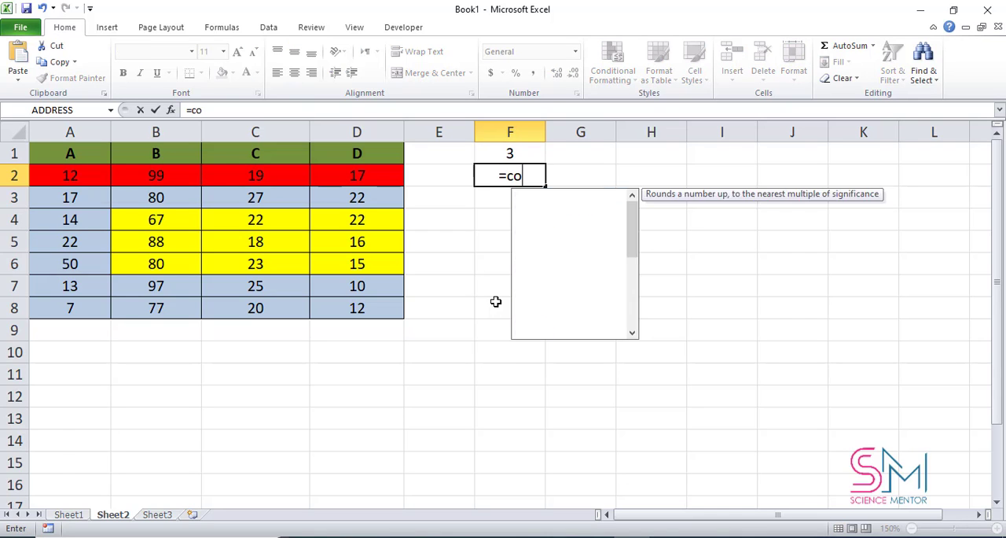
type("lumns")
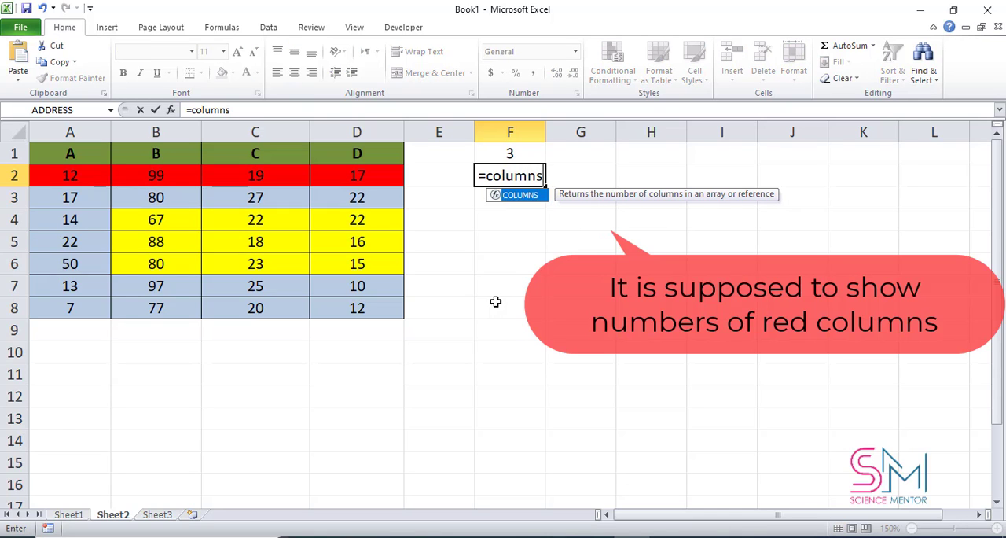
type("(")
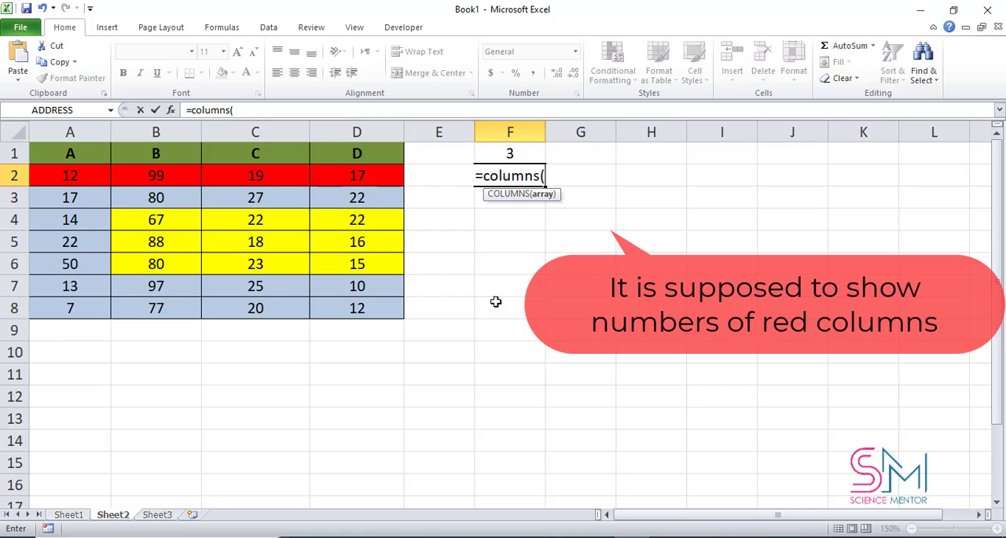
left_click(86, 171)
left_click_drag(86, 171, 372, 173)
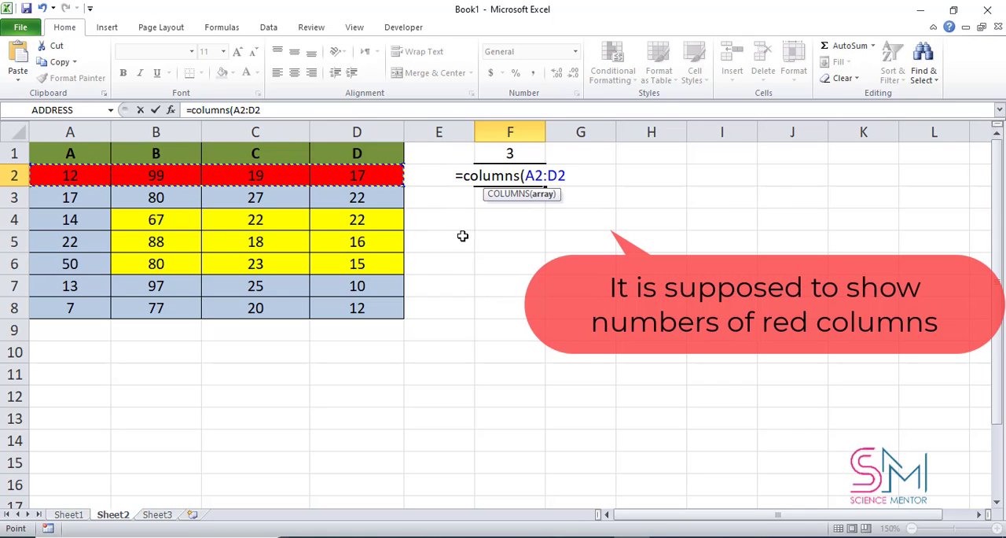
type(")")
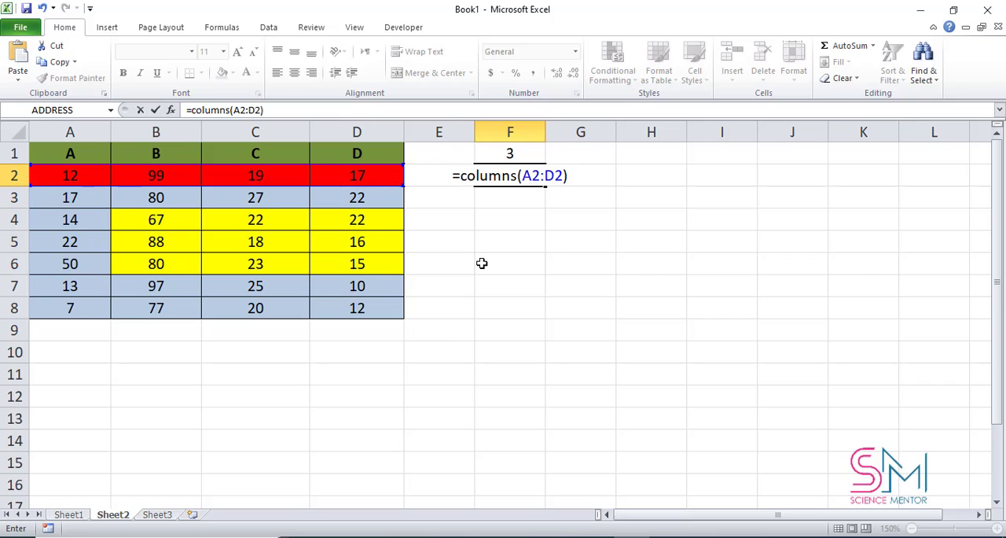
key("Return")
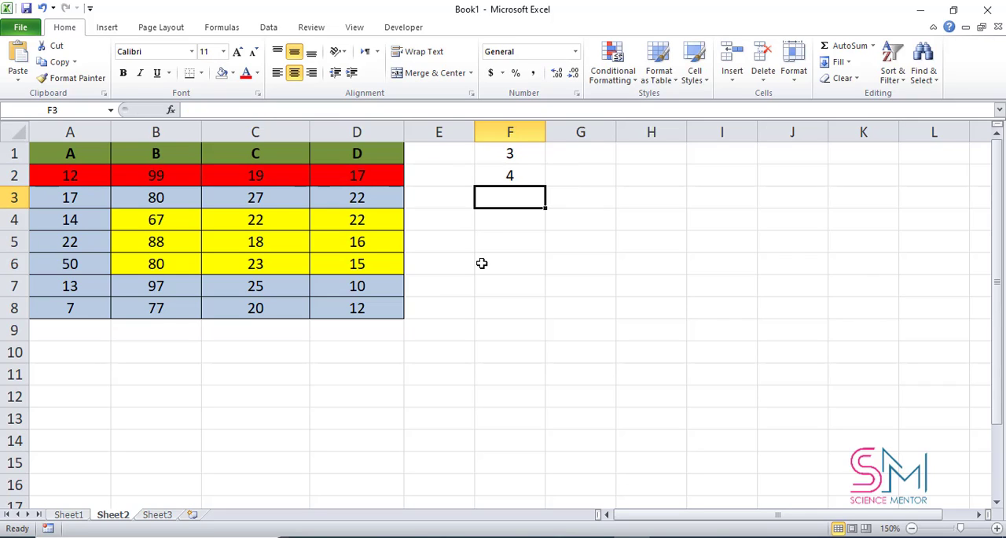
Step: Enter a ROW formula in F3 that returns the row number of cell C5
type("=")
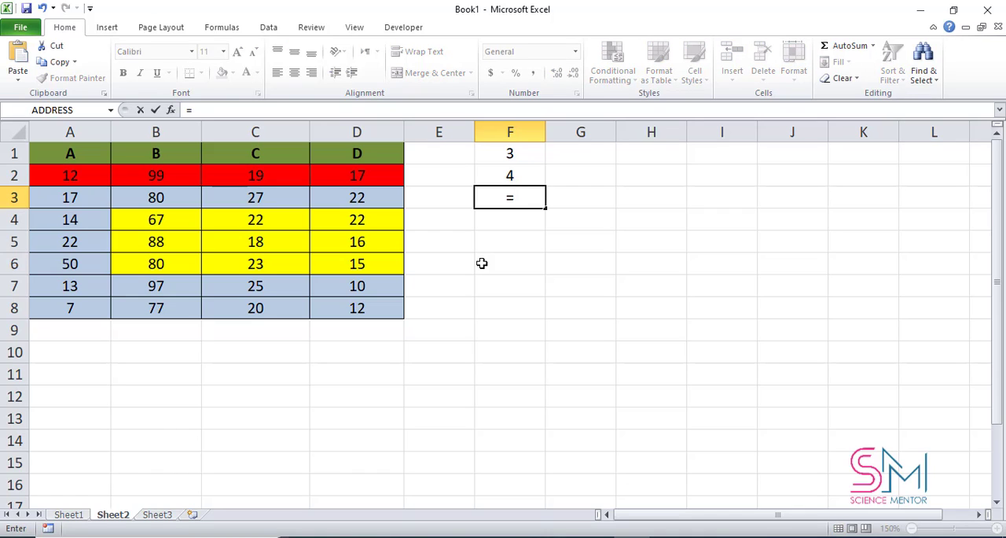
type("row(")
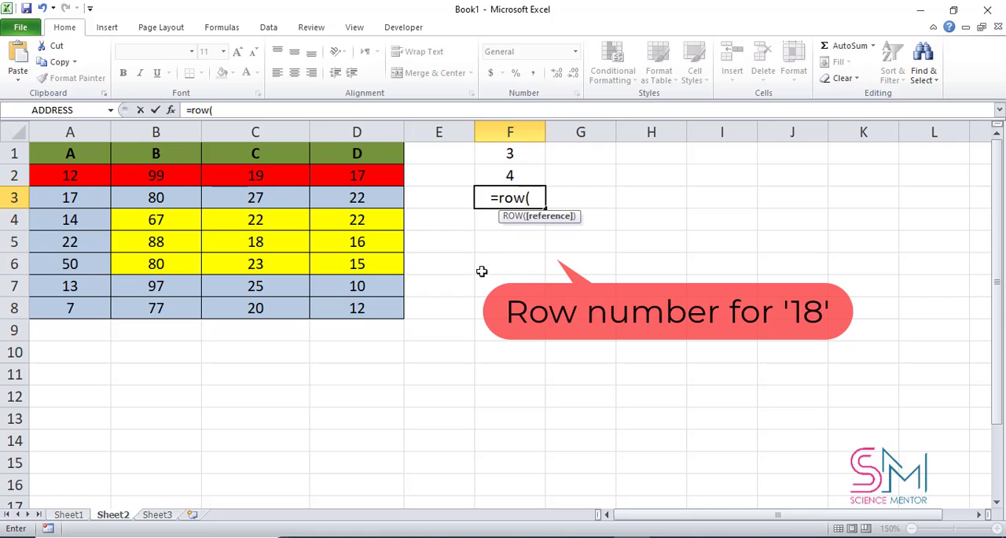
left_click(284, 242)
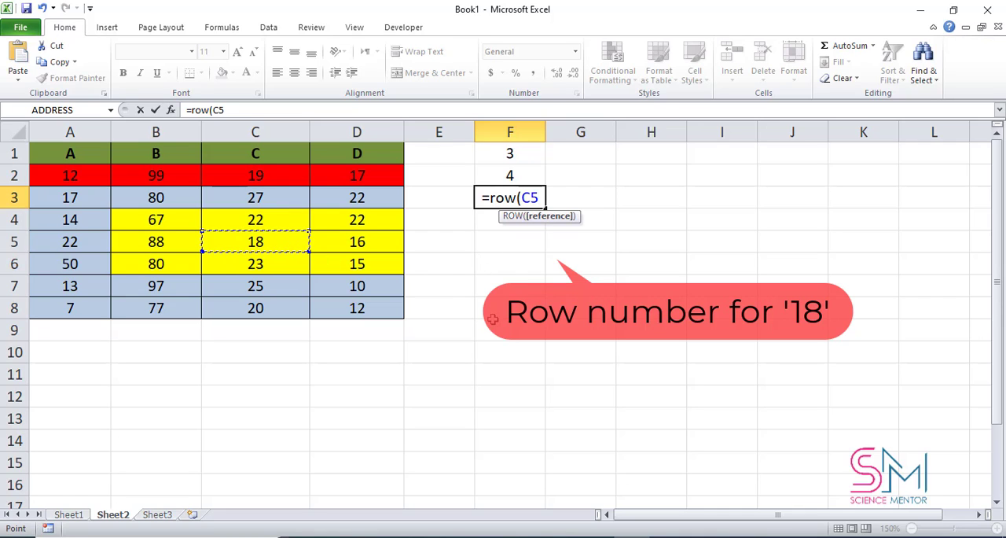
type(")")
key("Return")
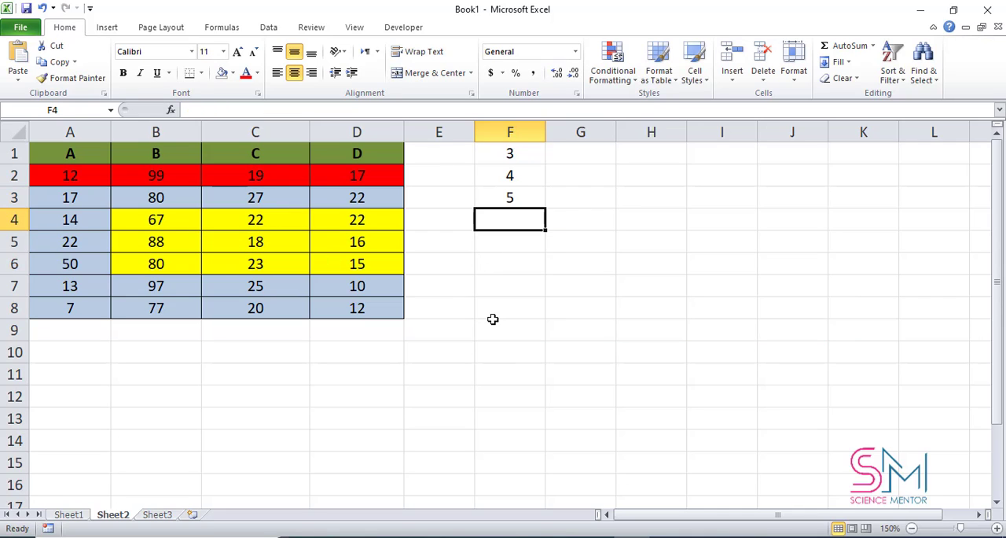
Step: Enter an ADDRESS formula in F4 with nested ROW(C5) and COLUMN(C5) as row and column, using absolute reference type 1
type("=a")
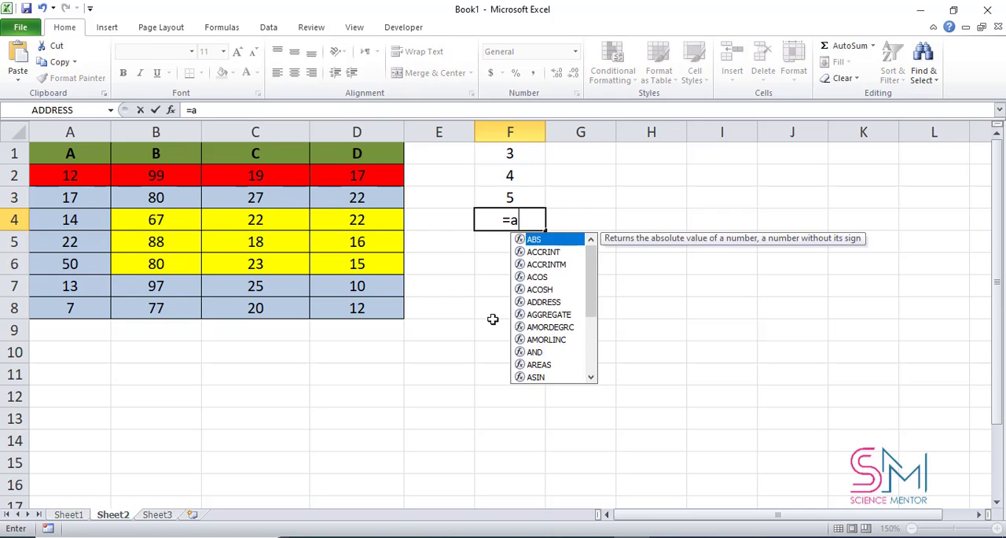
type("ddress")
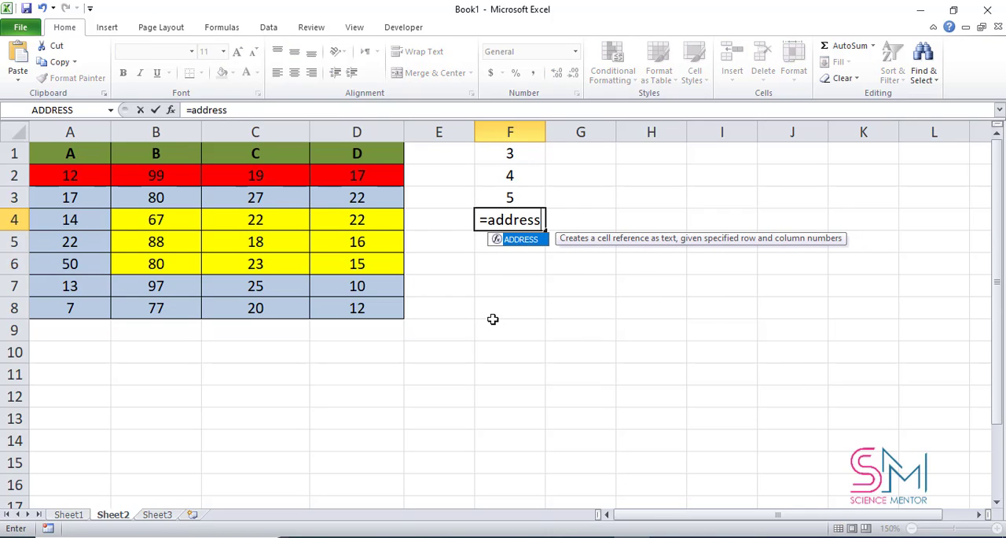
type("(")
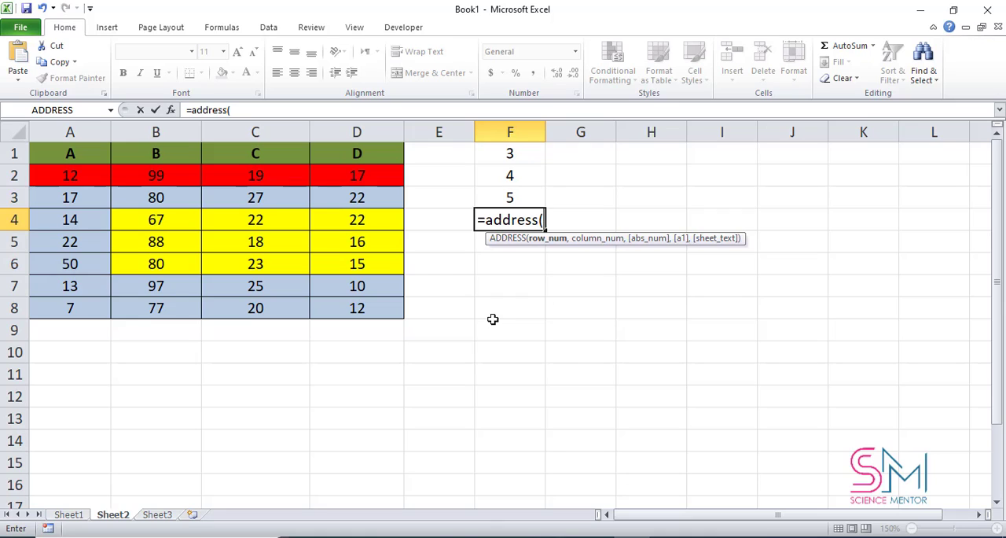
type("row")
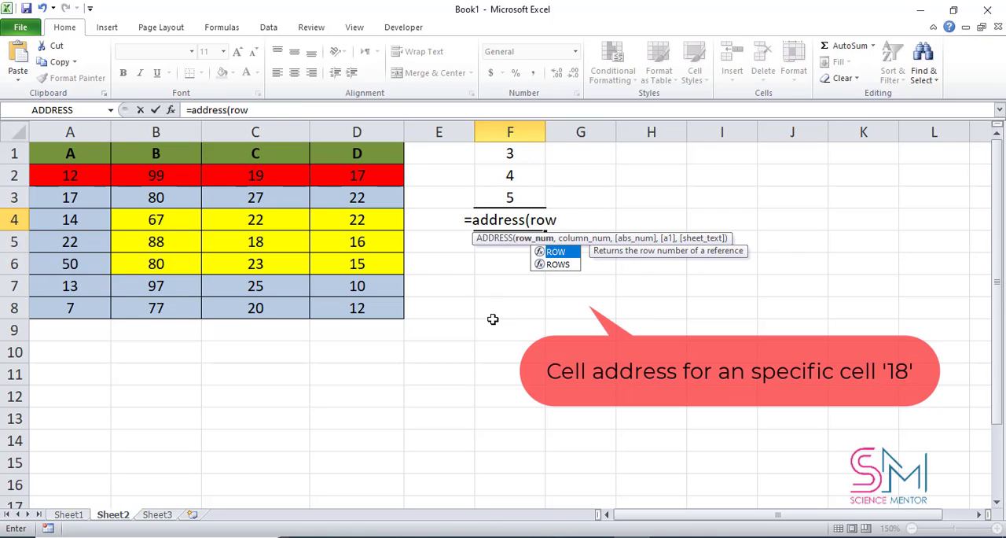
type("(")
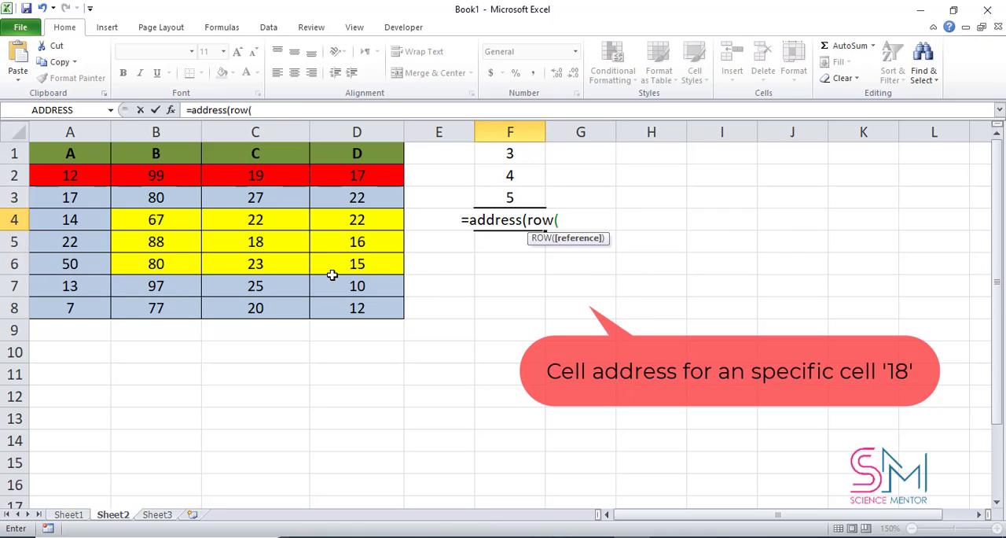
left_click(295, 244)
type(")")
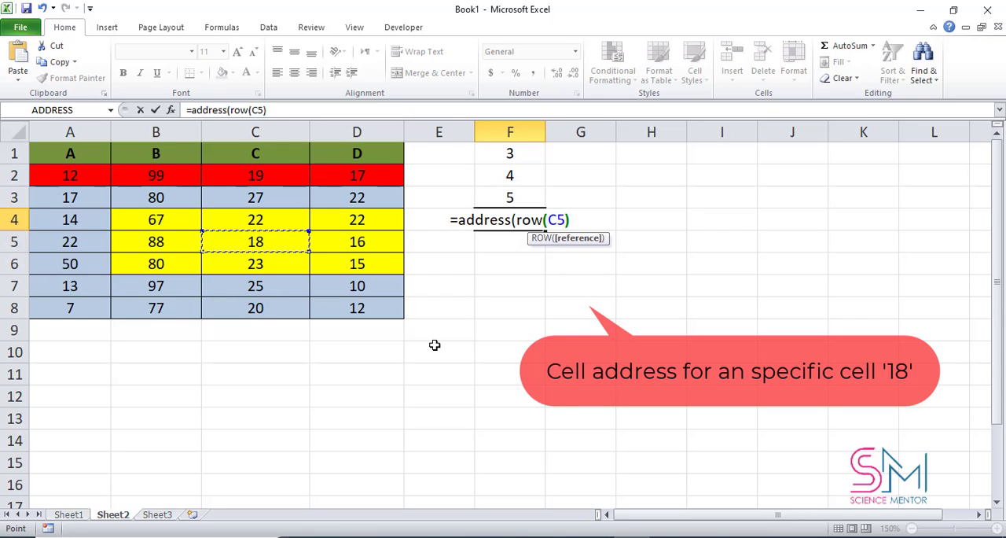
type(",")
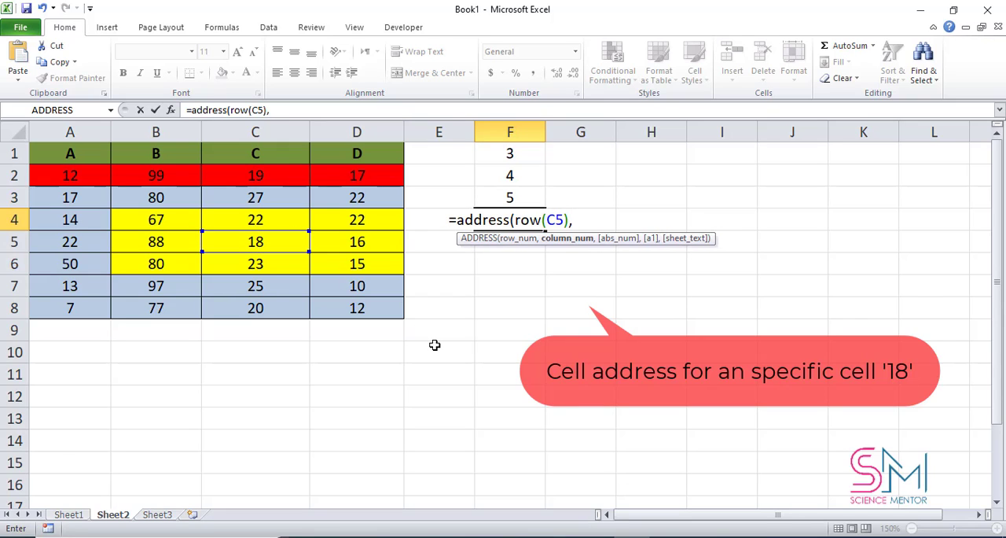
type("c")
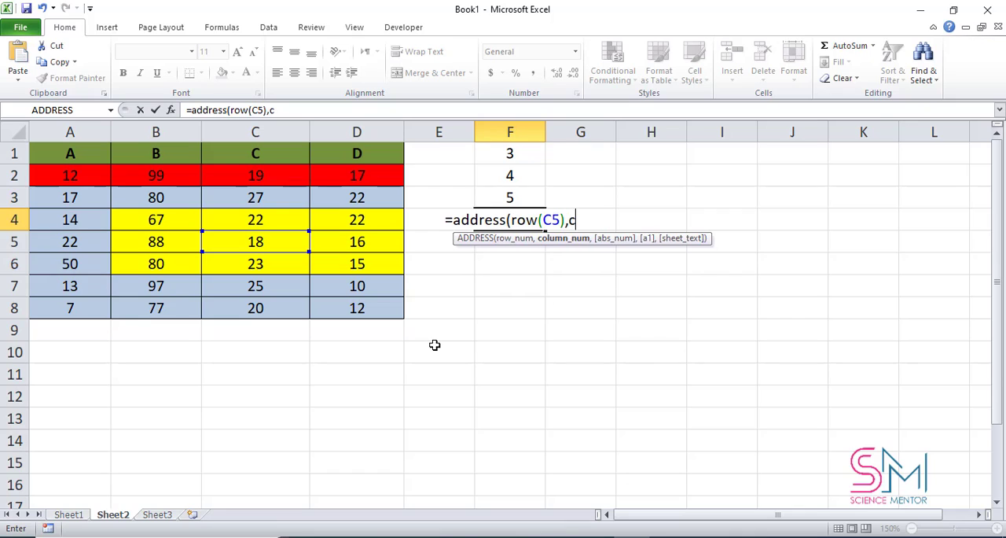
type("olumn")
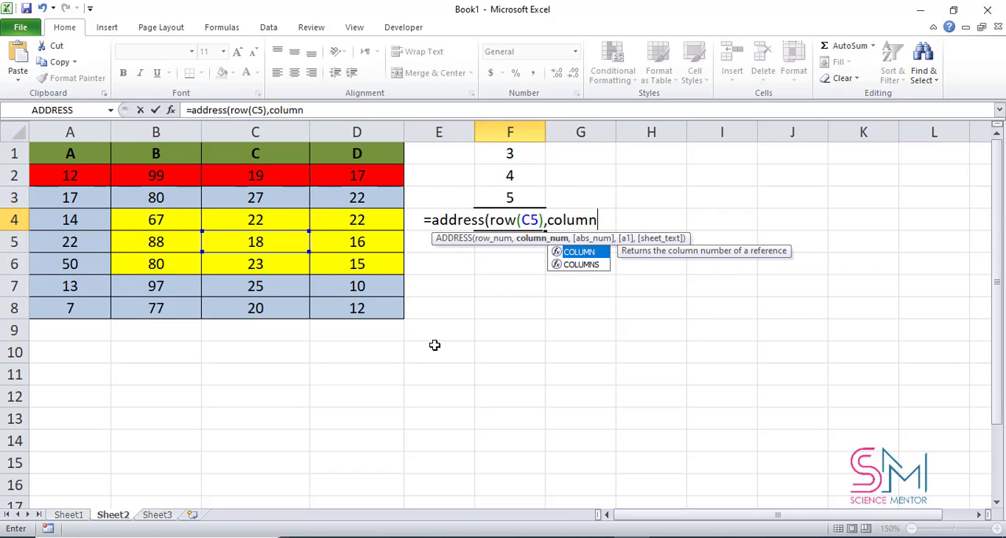
type("(")
left_click(293, 242)
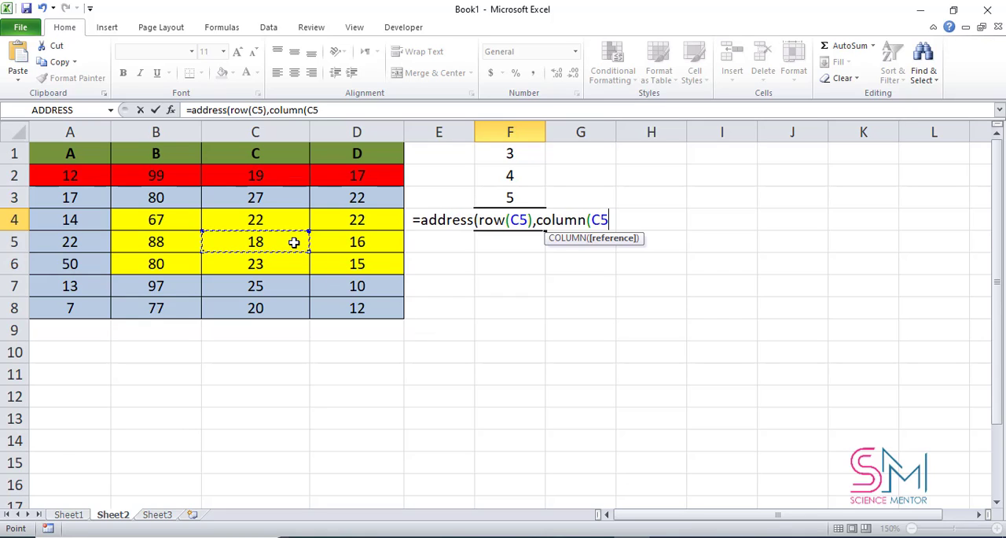
type(")")
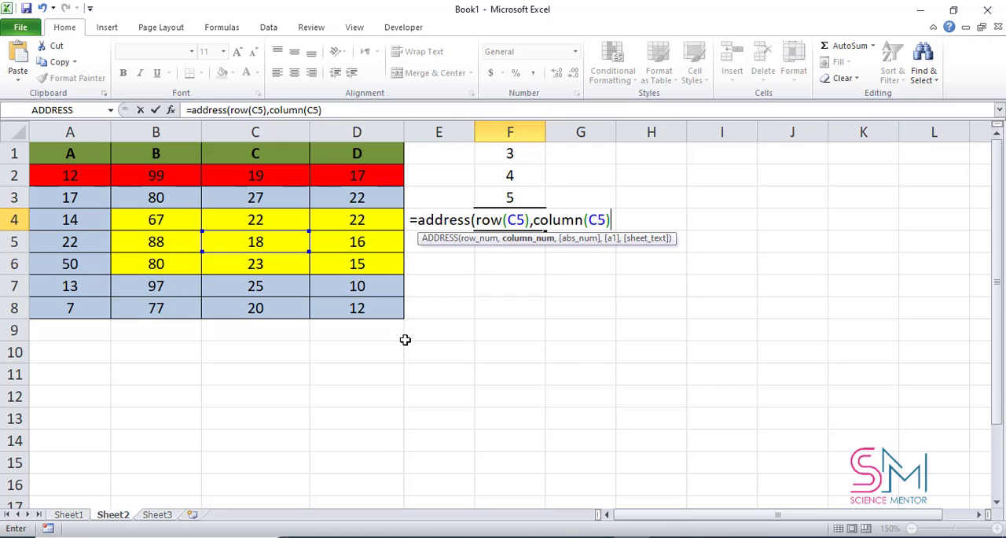
type(",1)")
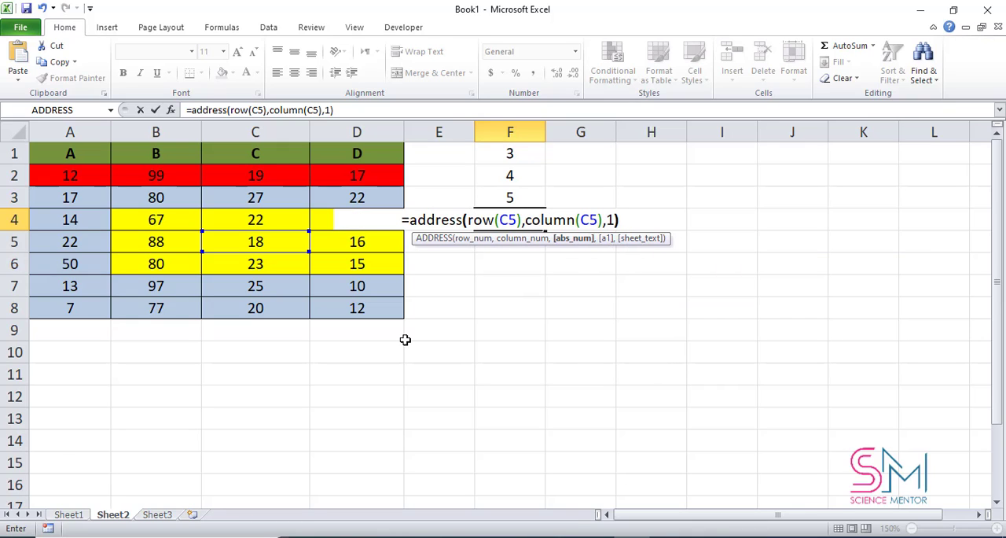
key("Return")
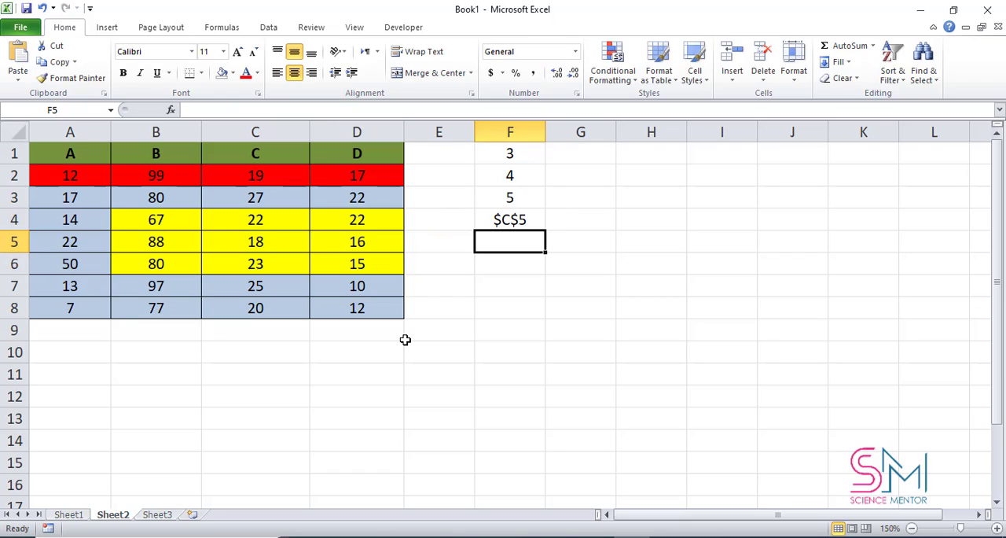
Step: Enter an INDIRECT formula in F5 that returns the value at the address held in F4
left_click(515, 224)
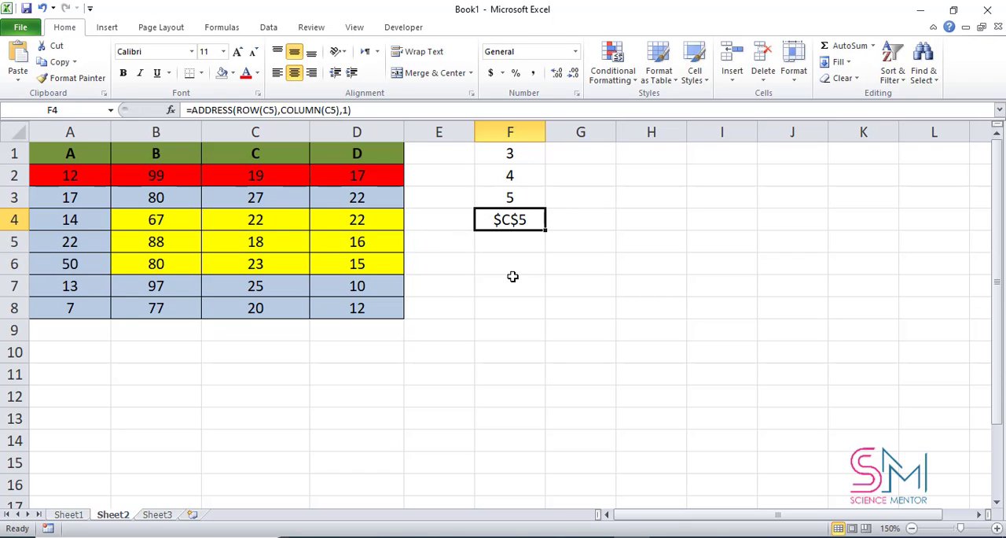
left_click(510, 248)
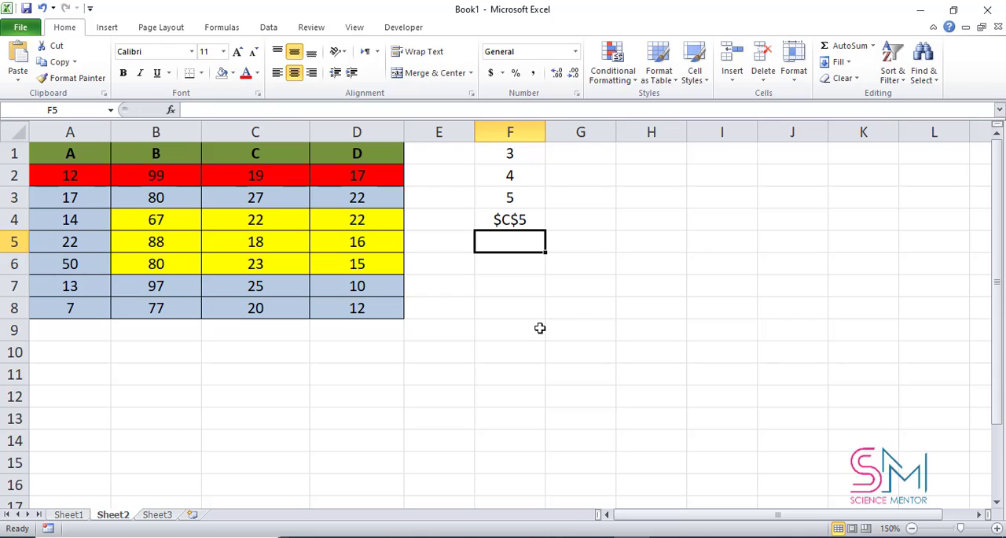
type("=indirec")
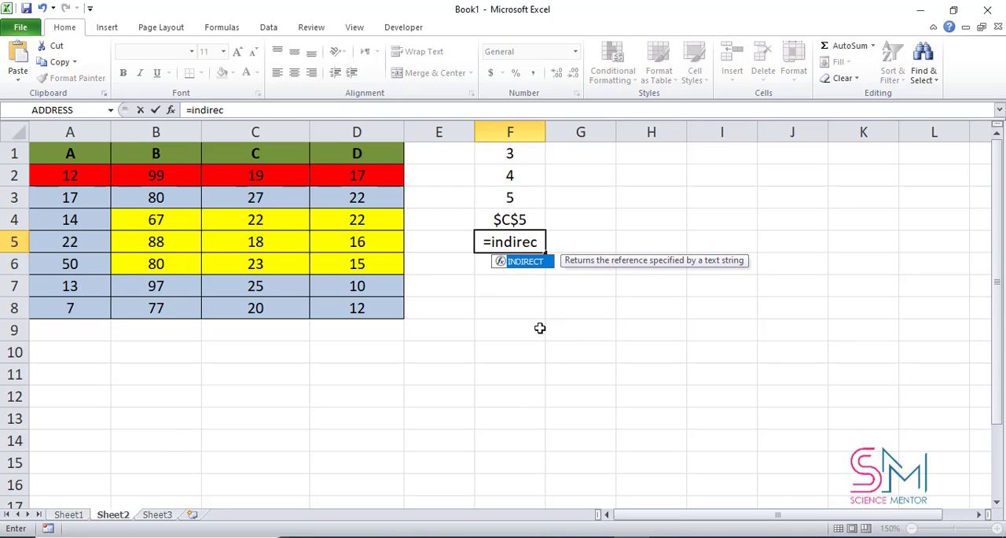
type("t(")
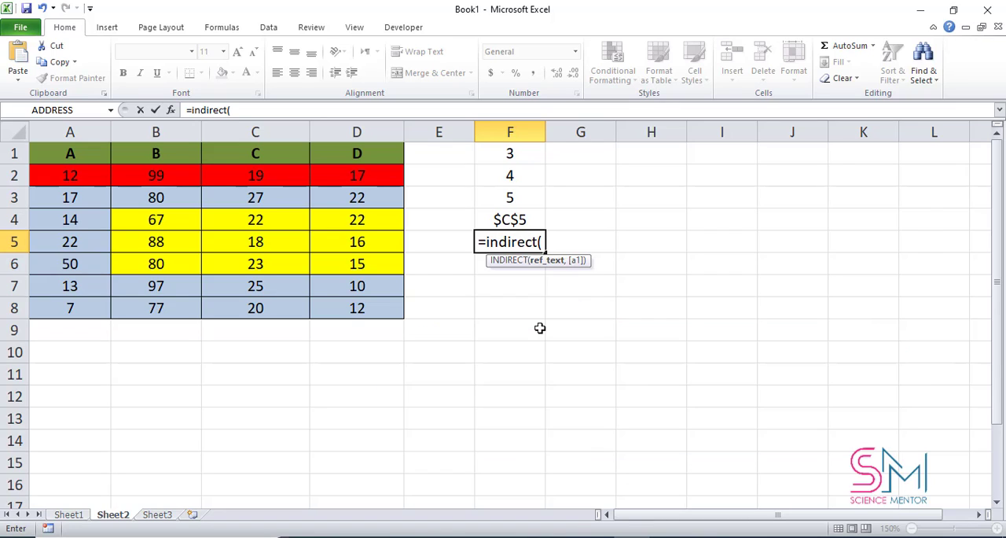
left_click(528, 220)
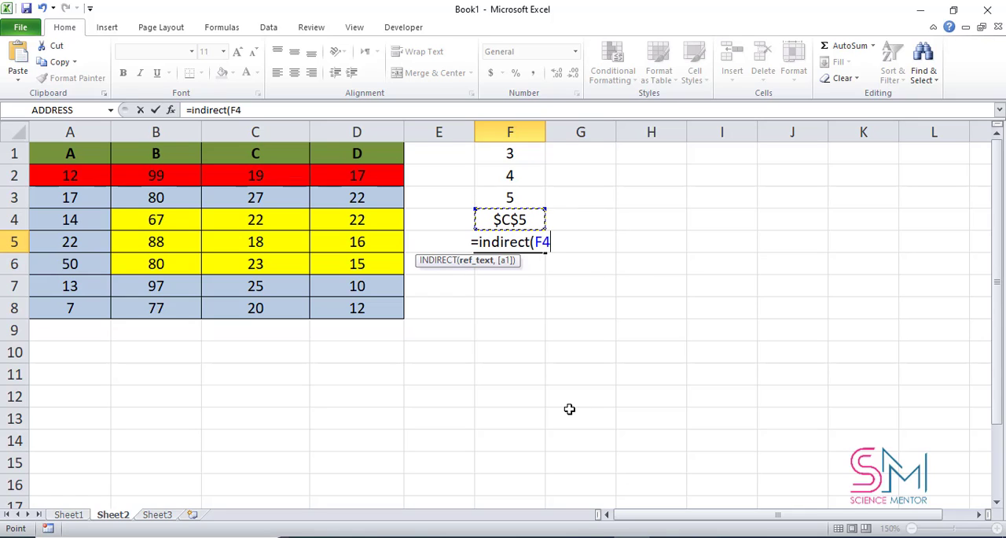
type(")")
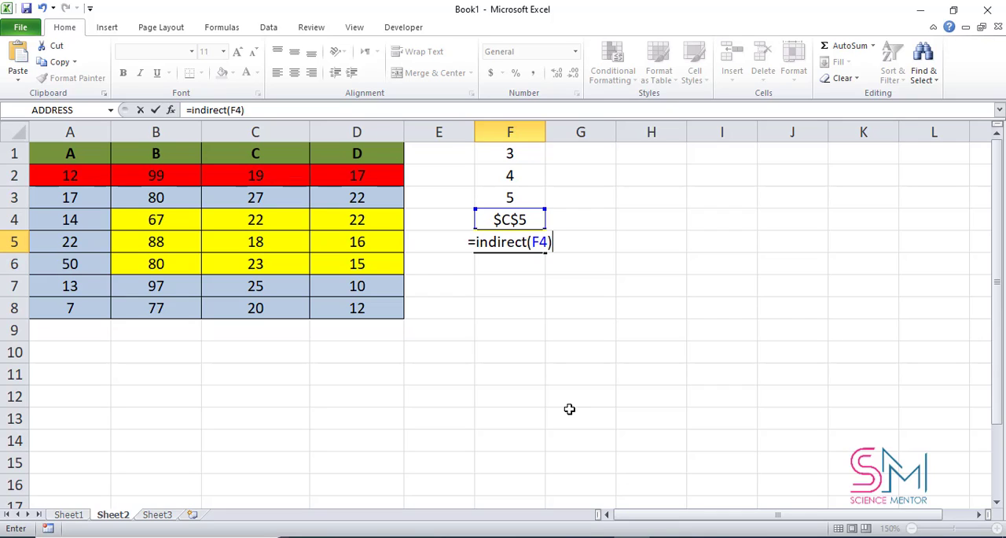
key("Return")
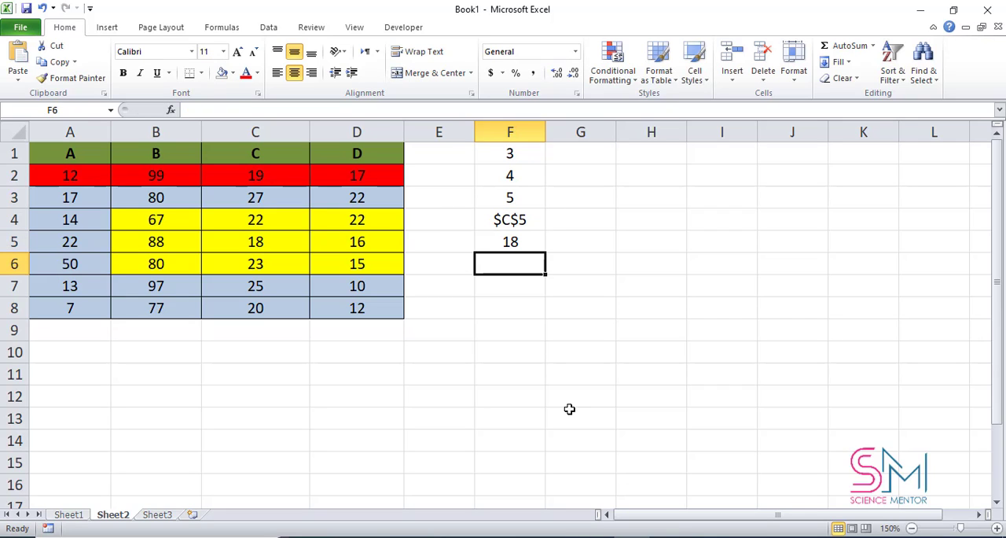